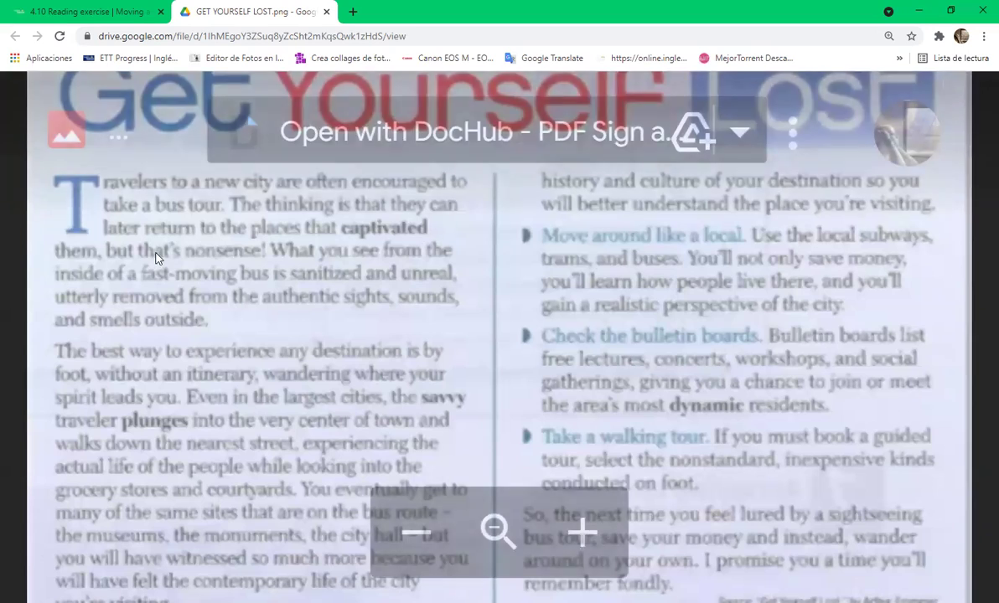
# Read the left column of the "Get Yourself Lost" article, from the opening paragraph to the "Know before you go" tip
pyautogui.moveTo(631, 340); pyautogui.dragTo(625, 338)
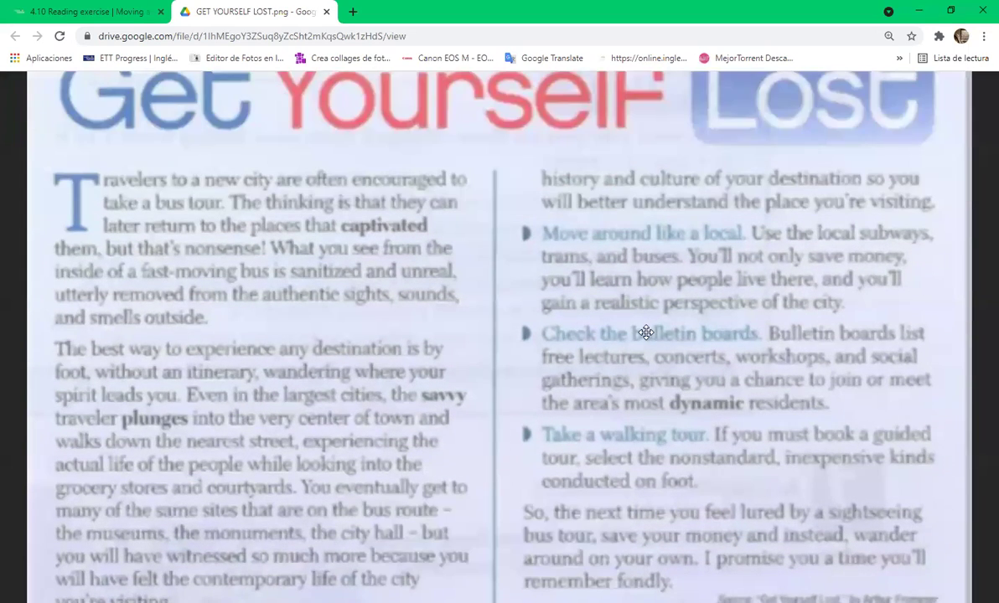
pyautogui.moveTo(645, 333); pyautogui.dragTo(578, 219)
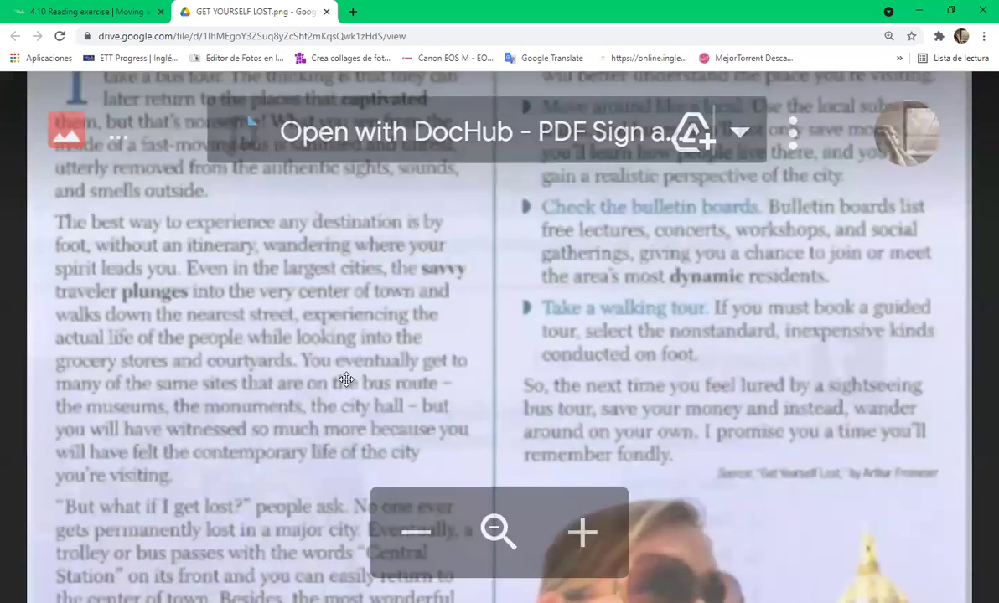
pyautogui.moveTo(338, 388); pyautogui.dragTo(345, 377)
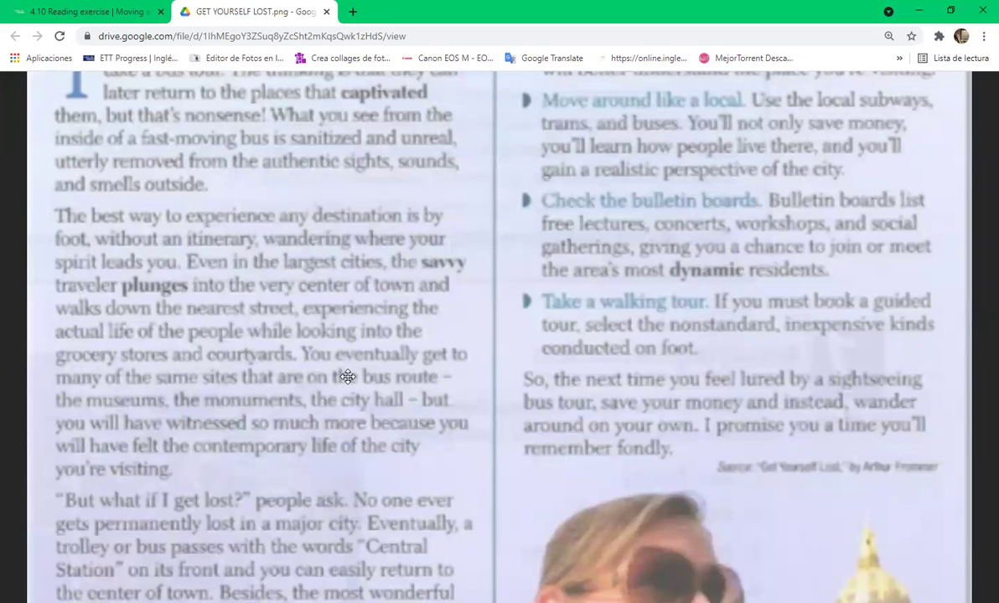
pyautogui.moveTo(347, 377); pyautogui.dragTo(363, 322)
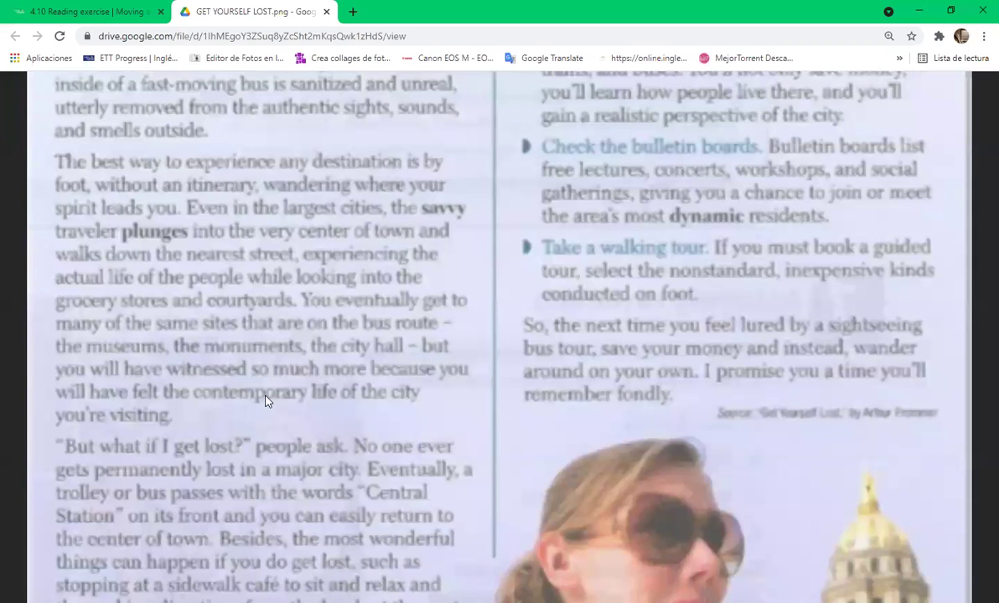
pyautogui.moveTo(267, 386); pyautogui.dragTo(298, 316)
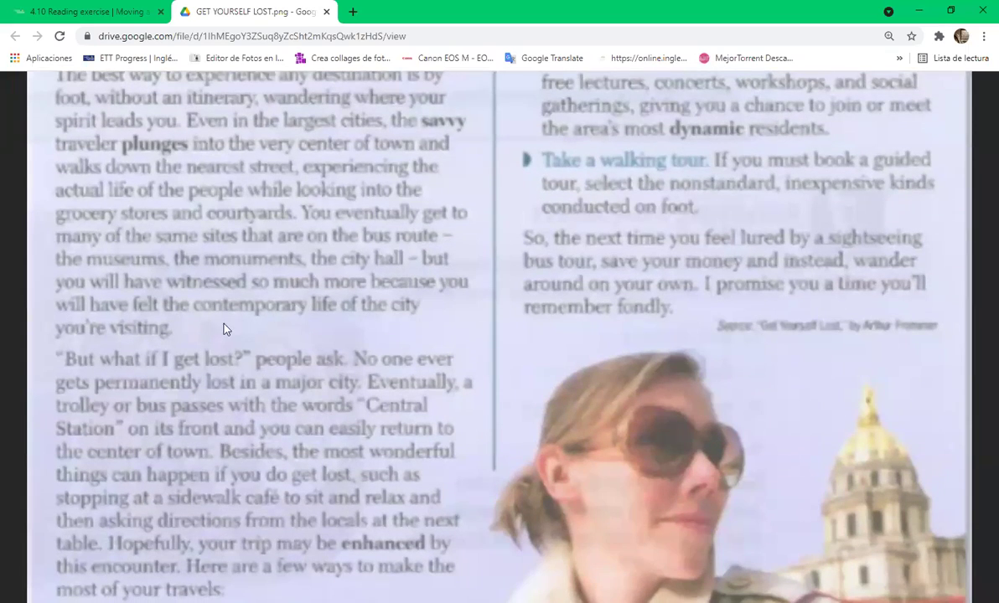
pyautogui.moveTo(236, 355); pyautogui.dragTo(259, 290)
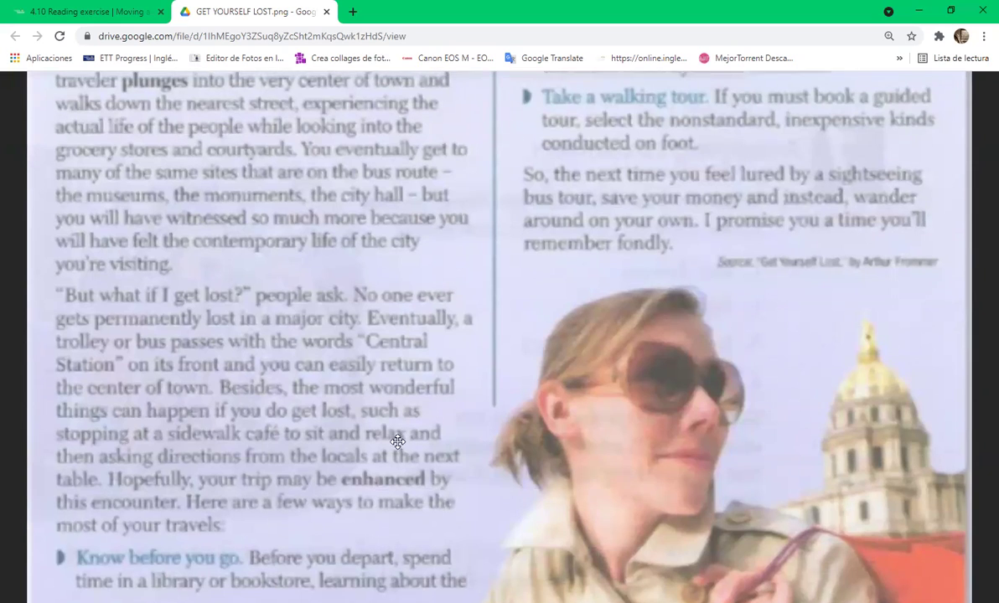
# Read the travel tips and closing paragraph in the right column of the "Get Yourself Lost" article
pyautogui.scroll(3, 406, 440)
pyautogui.scroll(3, 538, 202)
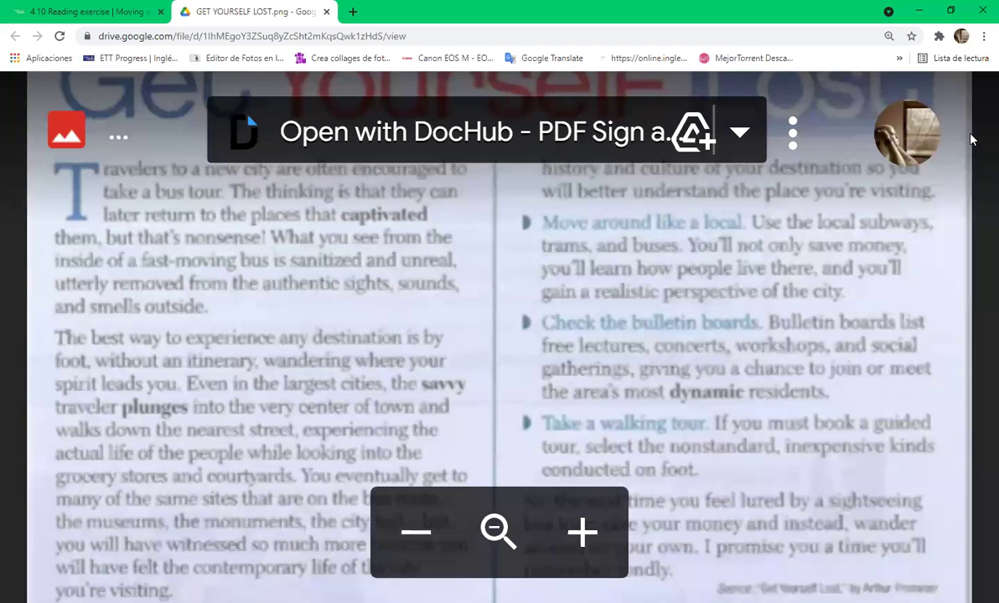
pyautogui.scroll(1, 719, 263)
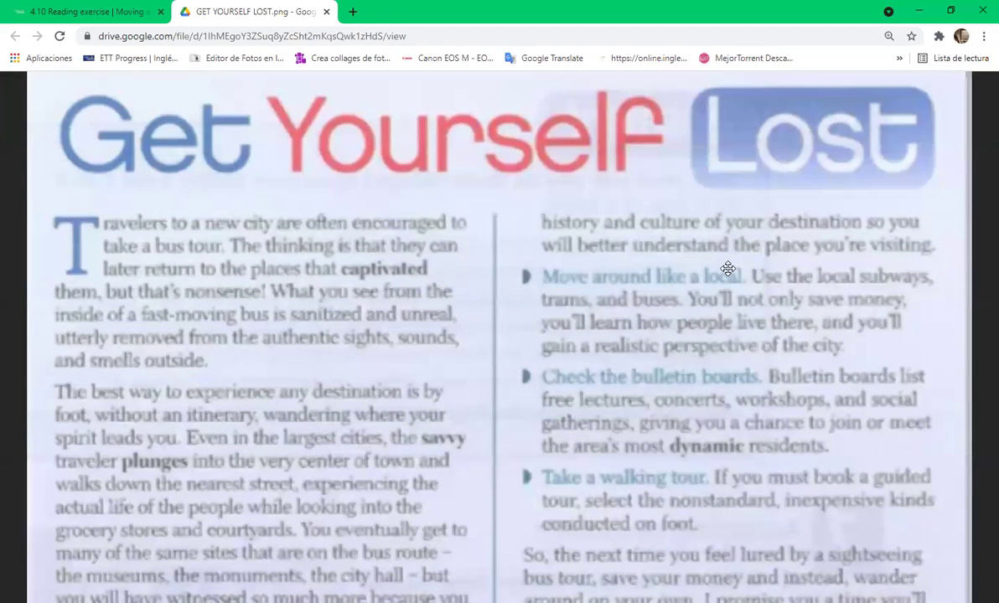
pyautogui.scroll(-1, 727, 268)
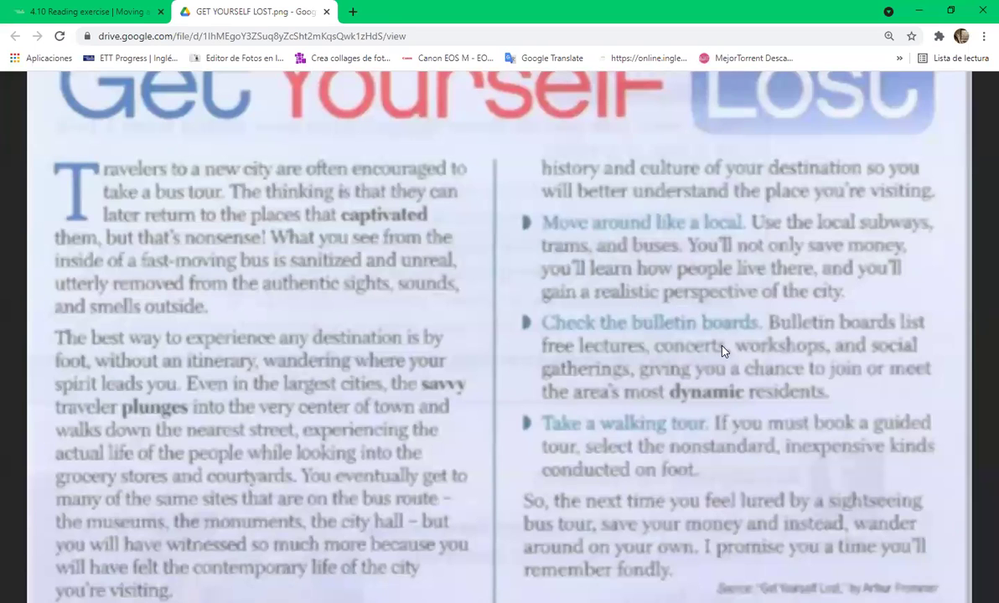
pyautogui.moveTo(812, 369); pyautogui.dragTo(815, 311)
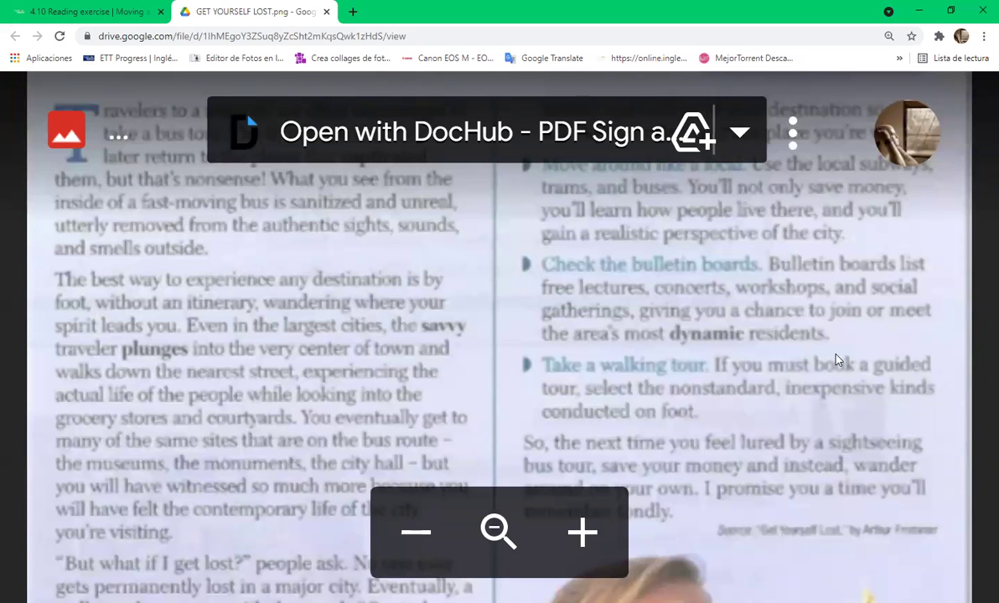
pyautogui.moveTo(805, 329); pyautogui.dragTo(835, 252)
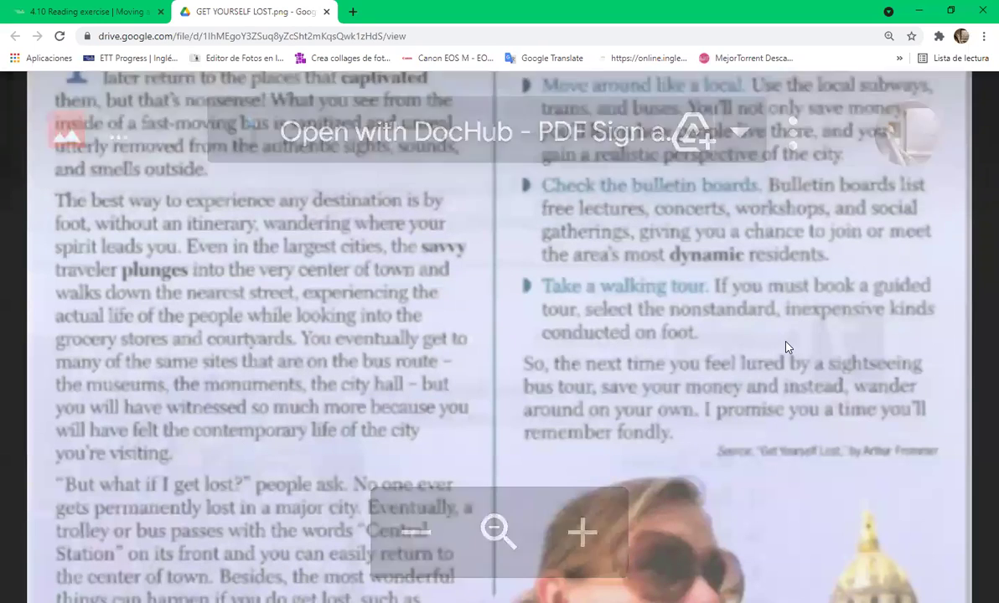
pyautogui.scroll(-1, 729, 293)
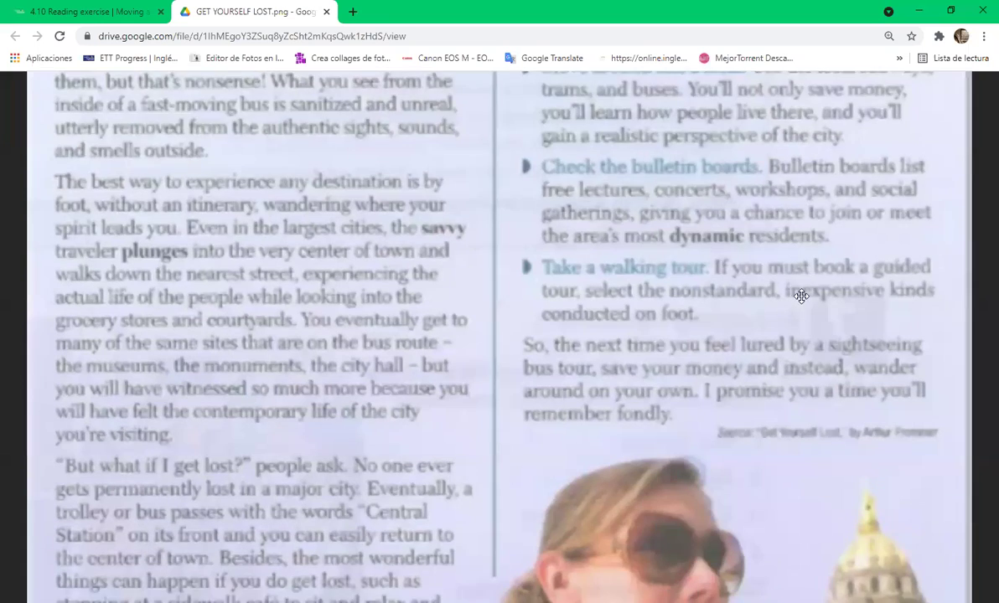
pyautogui.scroll(-1, 811, 246)
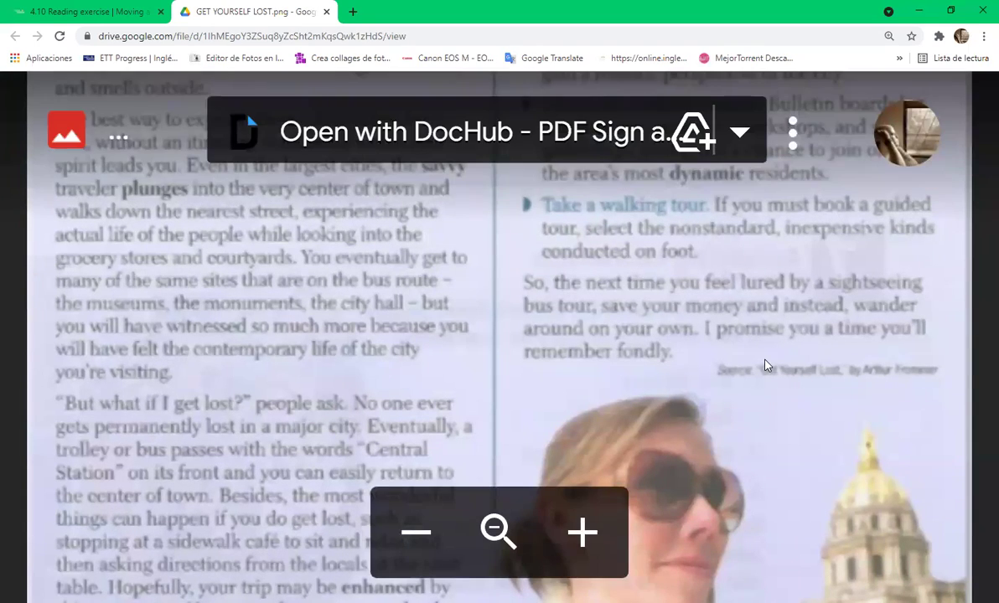
pyautogui.moveTo(779, 361); pyautogui.dragTo(811, 300)
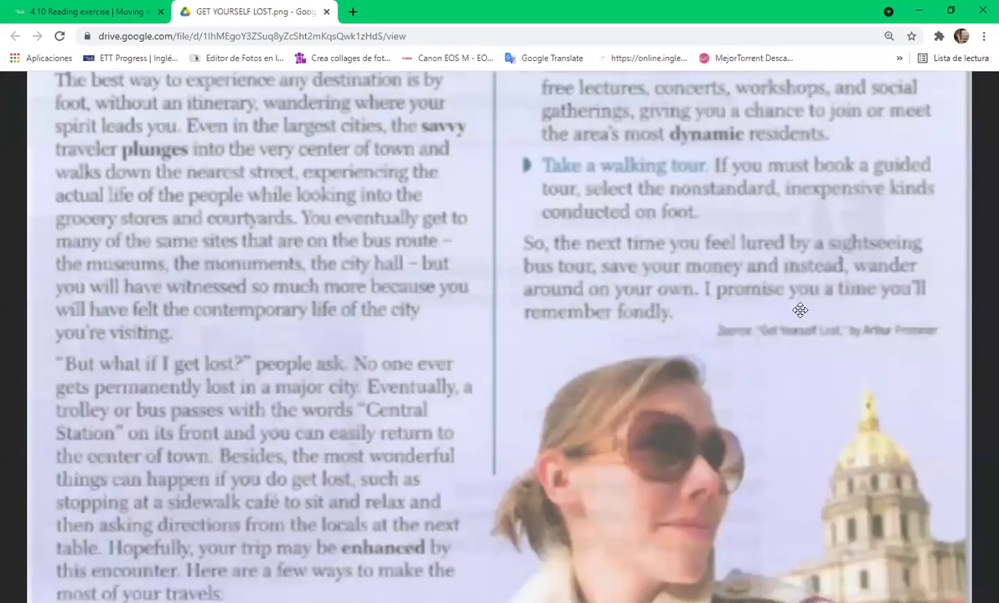
pyautogui.scroll(-2, 812, 300)
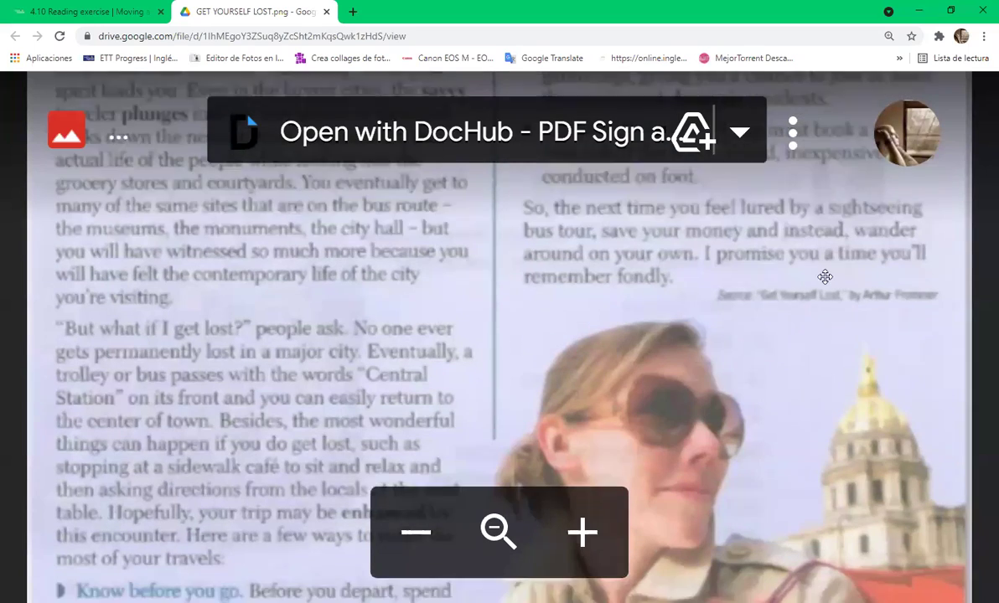
pyautogui.scroll(3, 811, 276)
pyautogui.scroll(-2, 812, 262)
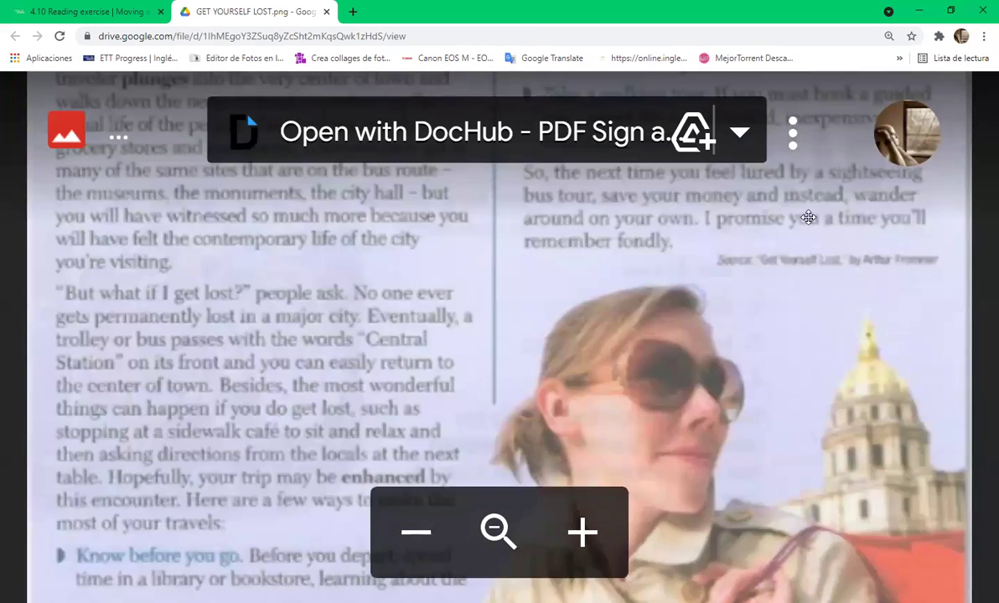
pyautogui.scroll(4, 780, 356)
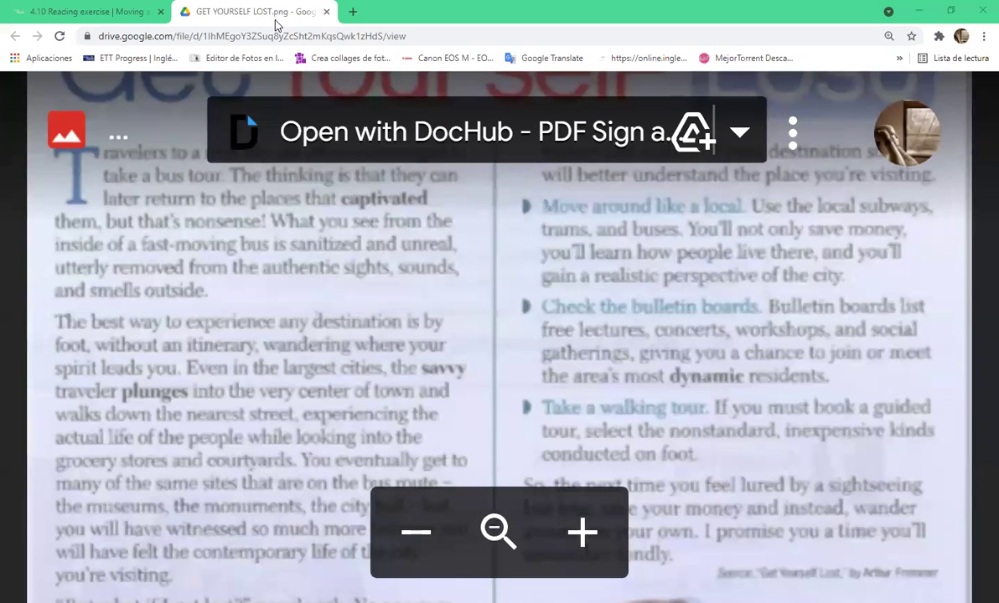
# Close the enlarged article and answer the reading exercise's question 1 with "delighted" and question 2 with "experienced"
pyautogui.click(325, 12)
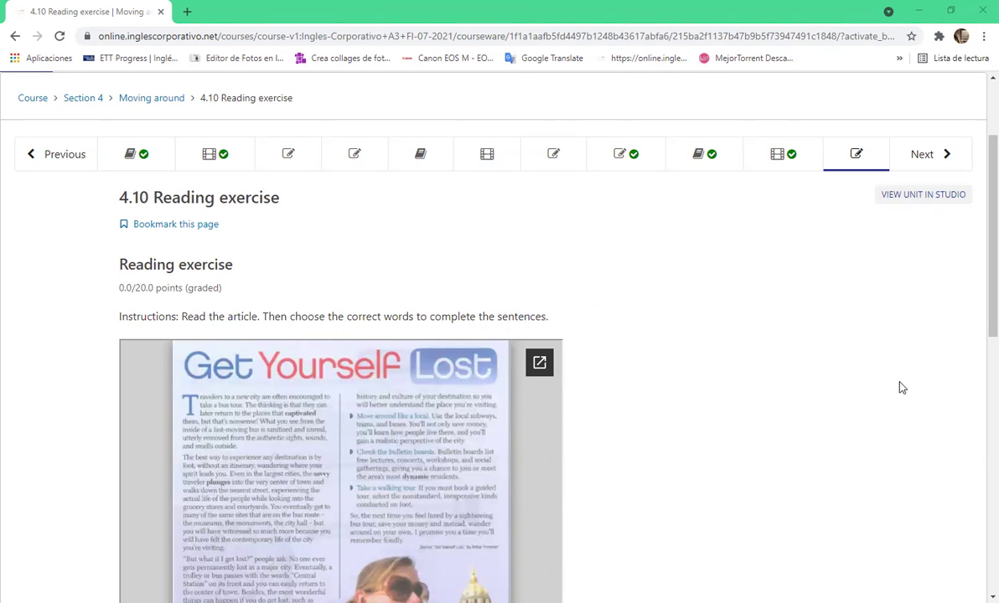
pyautogui.scroll(-3, 752, 400)
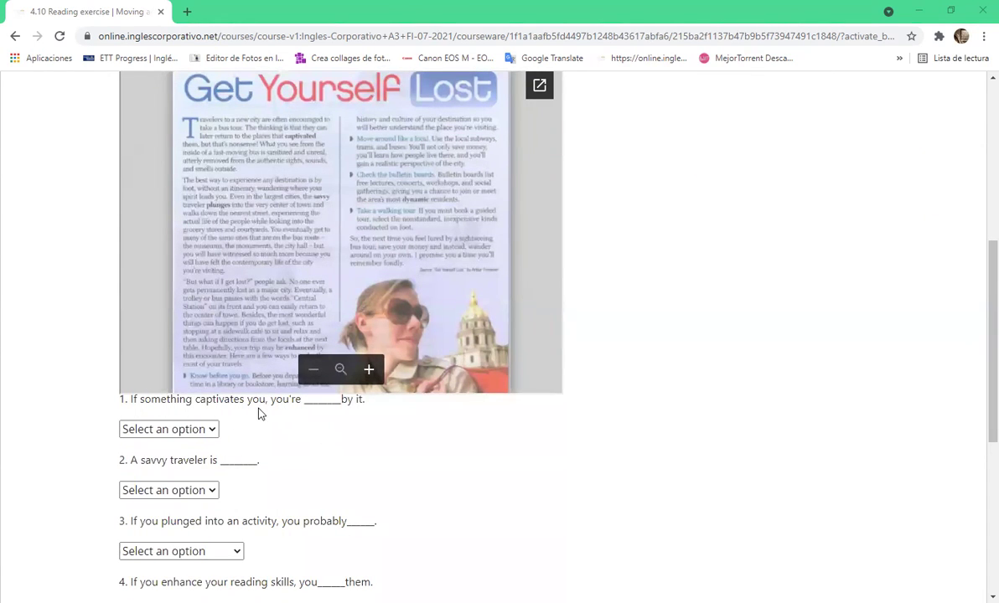
pyautogui.click(214, 431)
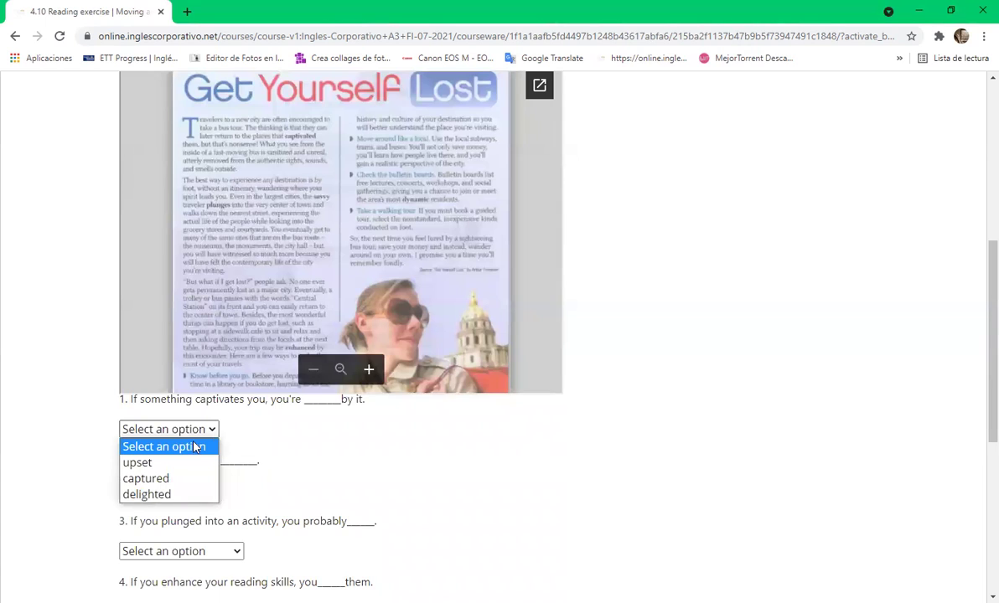
pyautogui.click(165, 495)
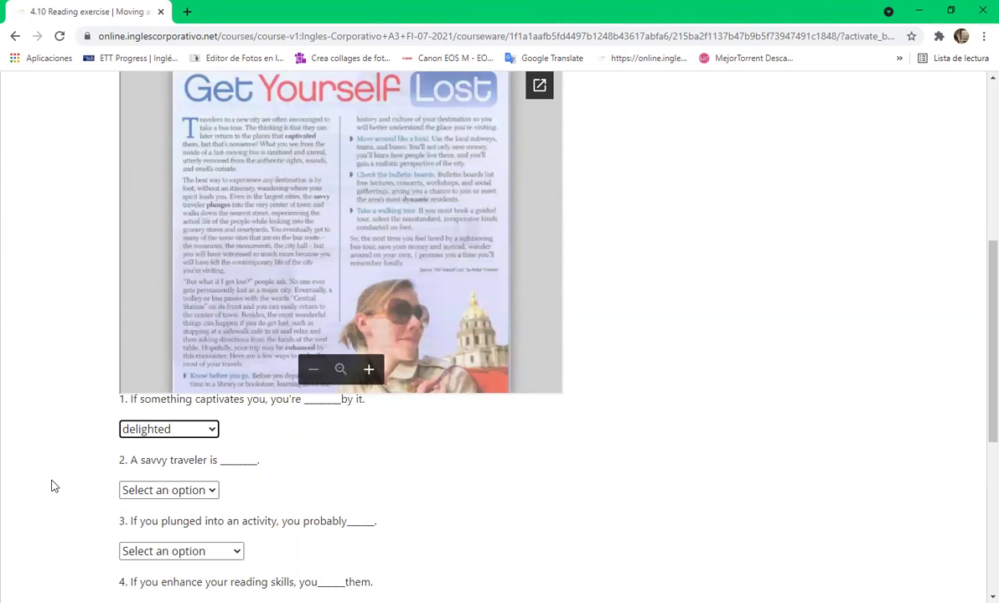
pyautogui.click(210, 492)
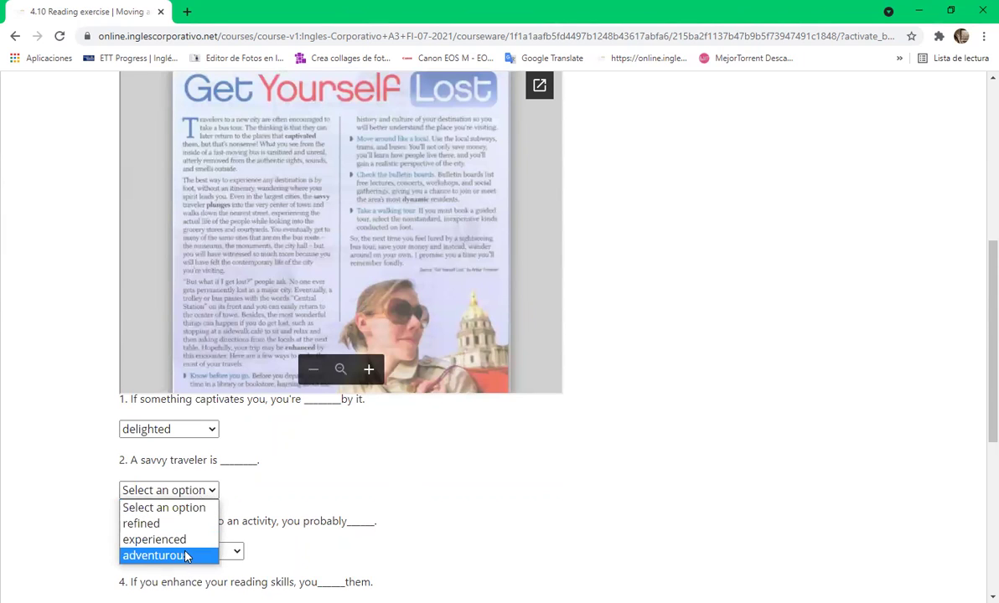
pyautogui.click(186, 541)
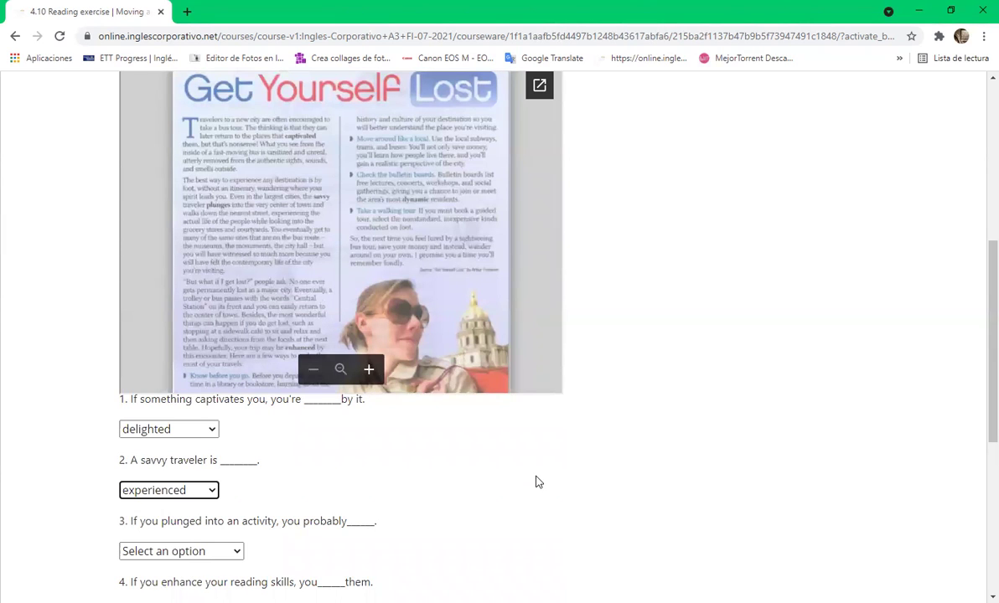
# Answer question 3 with "throw yourself into it", question 4 with "upgrade" and question 5 with "interesting"
pyautogui.click(164, 555)
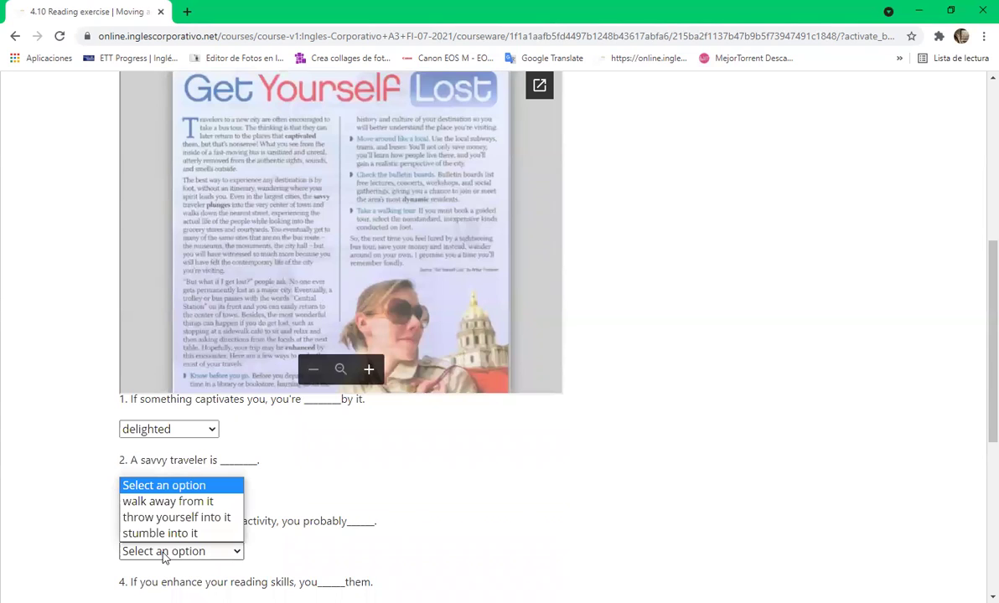
pyautogui.click(186, 517)
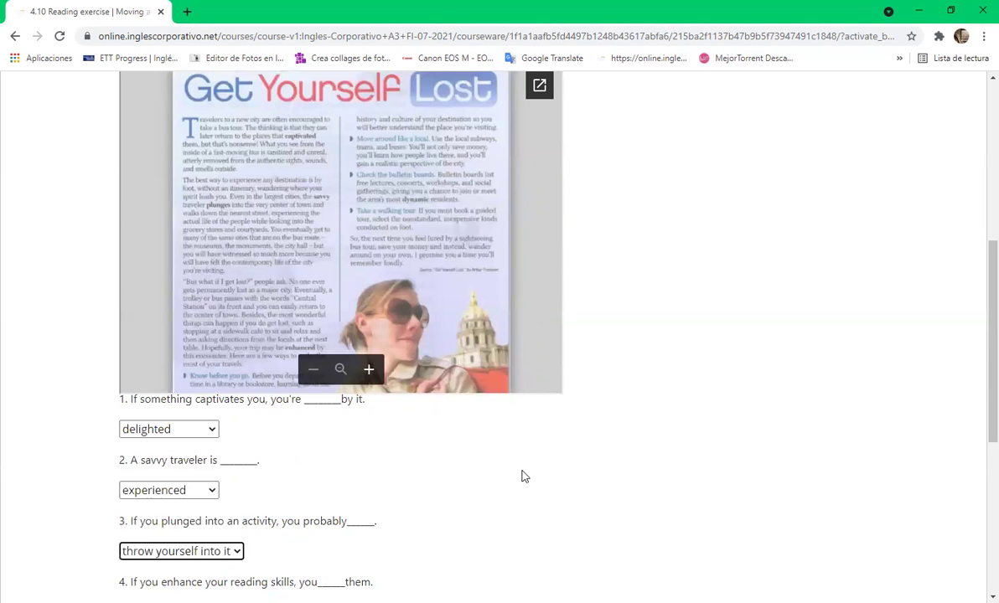
pyautogui.scroll(-2, 522, 475)
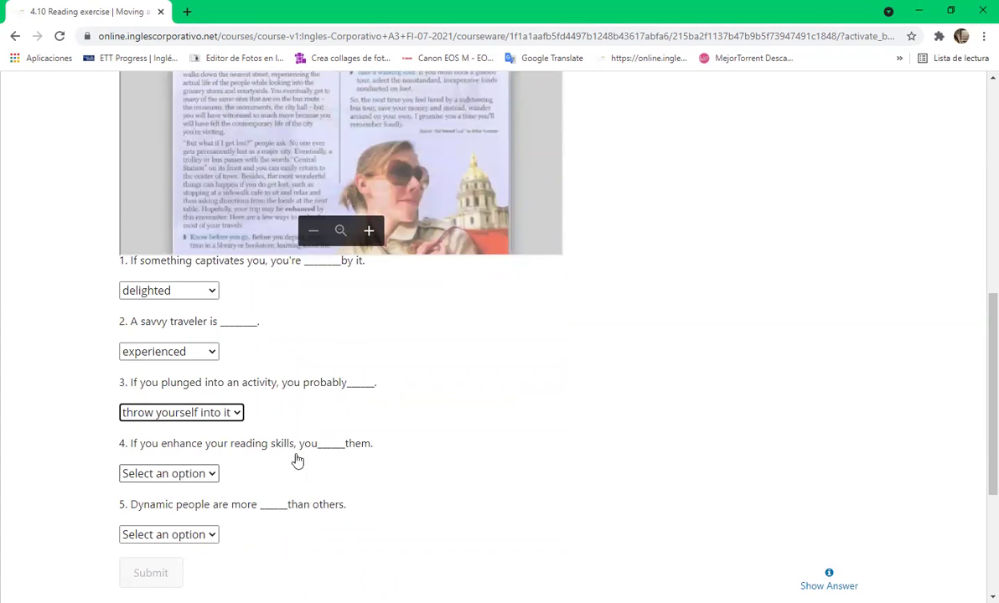
pyautogui.click(163, 476)
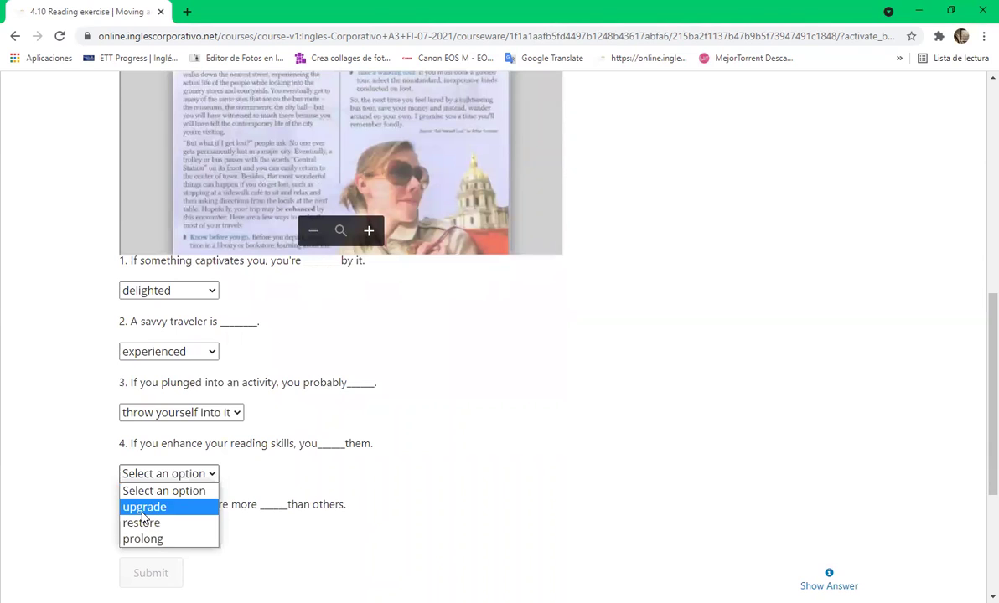
pyautogui.click(143, 512)
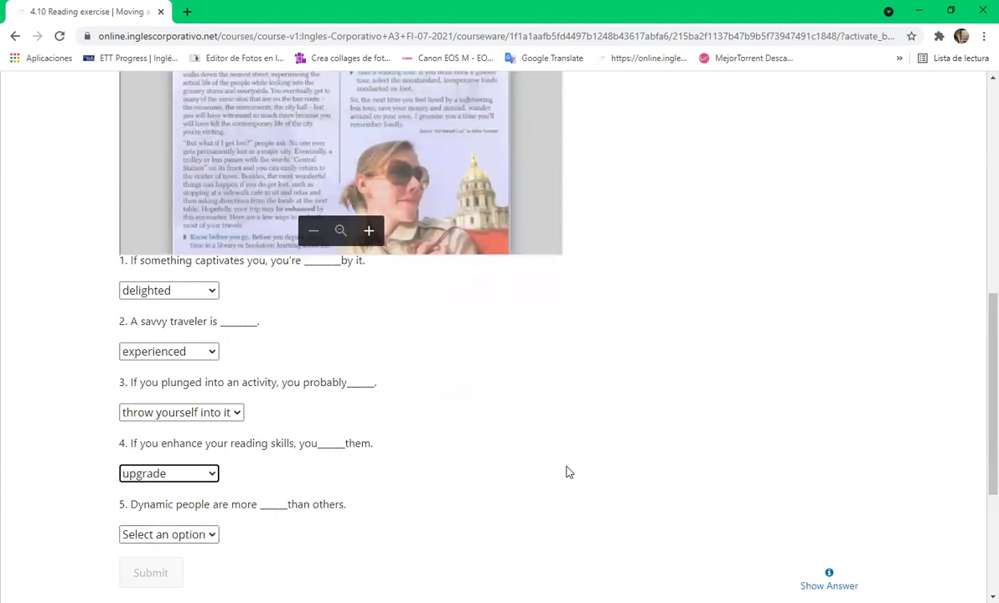
pyautogui.click(172, 541)
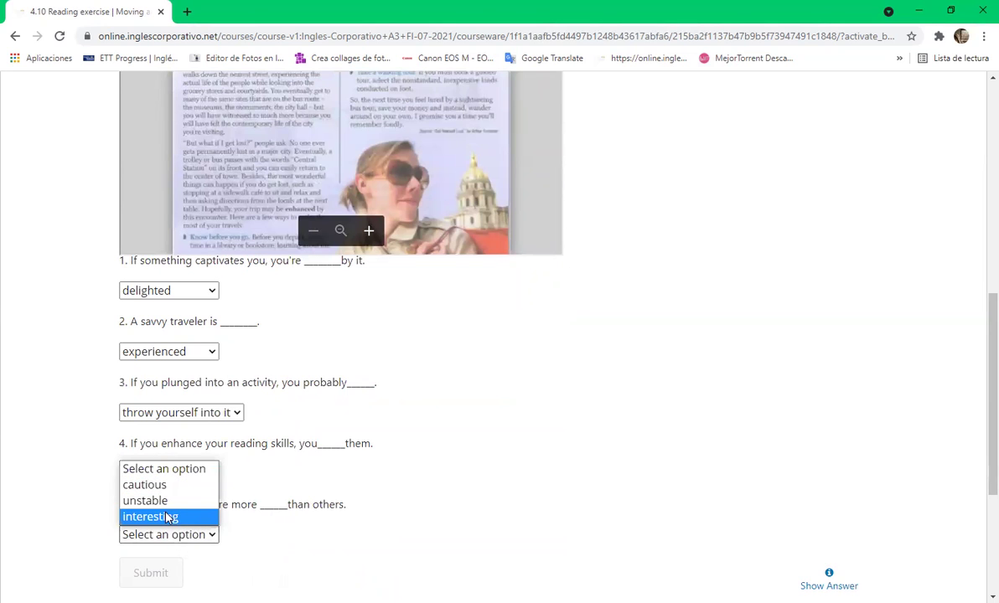
pyautogui.click(167, 517)
# Submit the reading exercise answers and continue to the next unit, the final exam's Listenings section
pyautogui.scroll(-2, 536, 500)
pyautogui.click(159, 438)
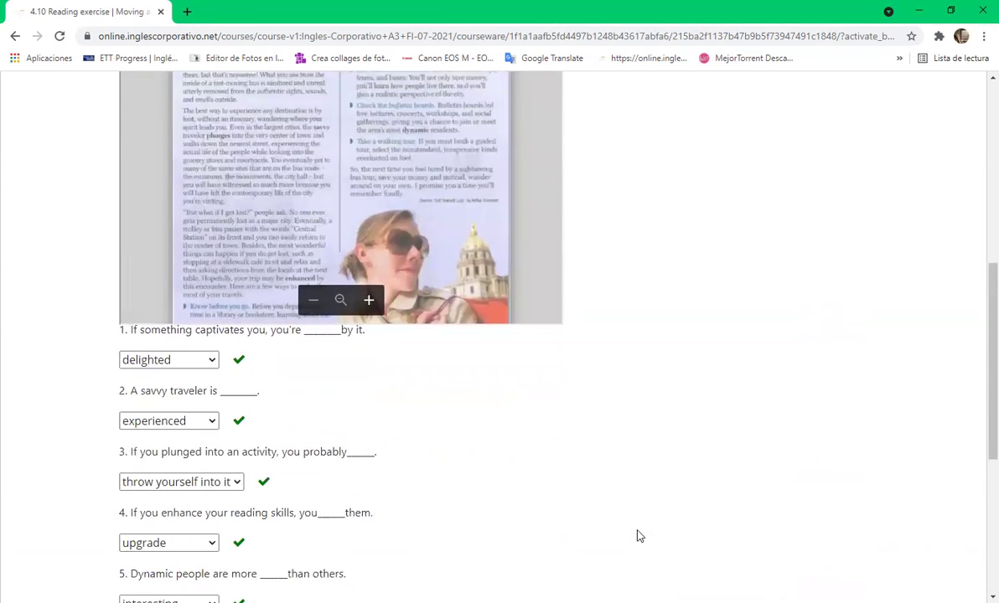
pyautogui.scroll(-2, 637, 536)
pyautogui.click(535, 570)
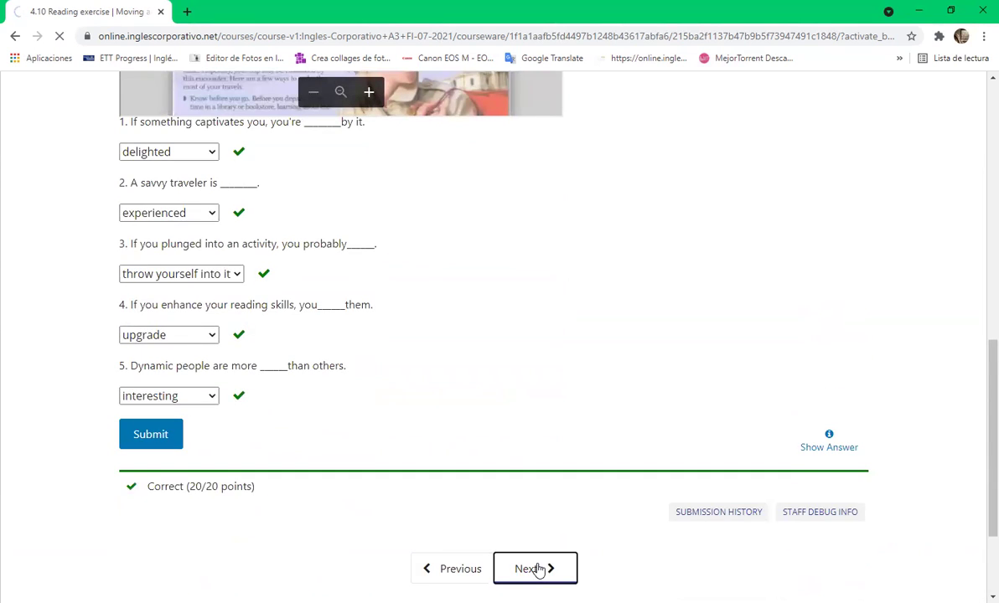
pyautogui.scroll(-1, 539, 570)
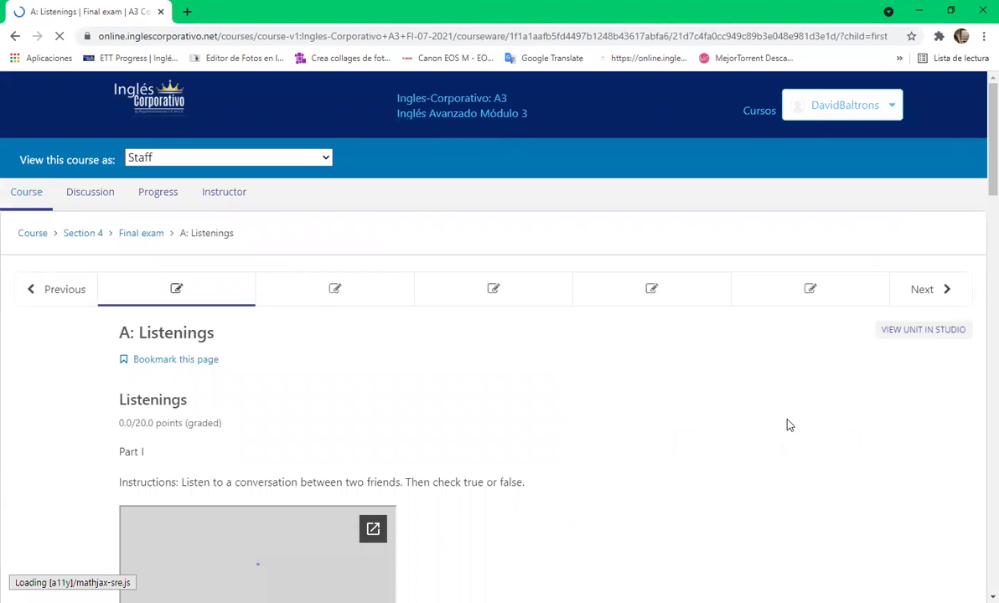
# Play the Part I conversation audio, and mark statement 1 as True and statement 2 as False
pyautogui.scroll(-3, 771, 418)
pyautogui.click(160, 297)
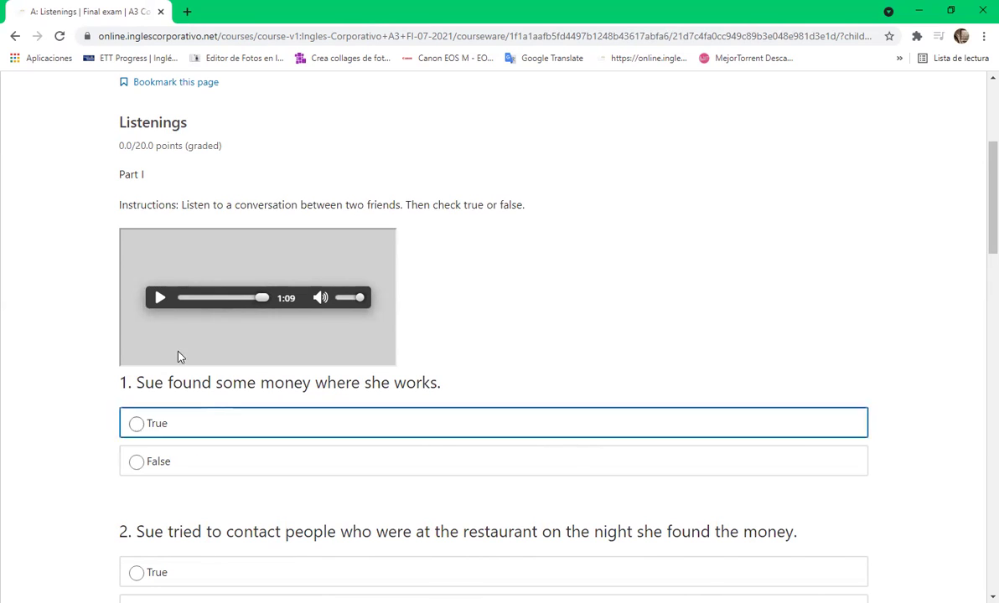
pyautogui.click(185, 430)
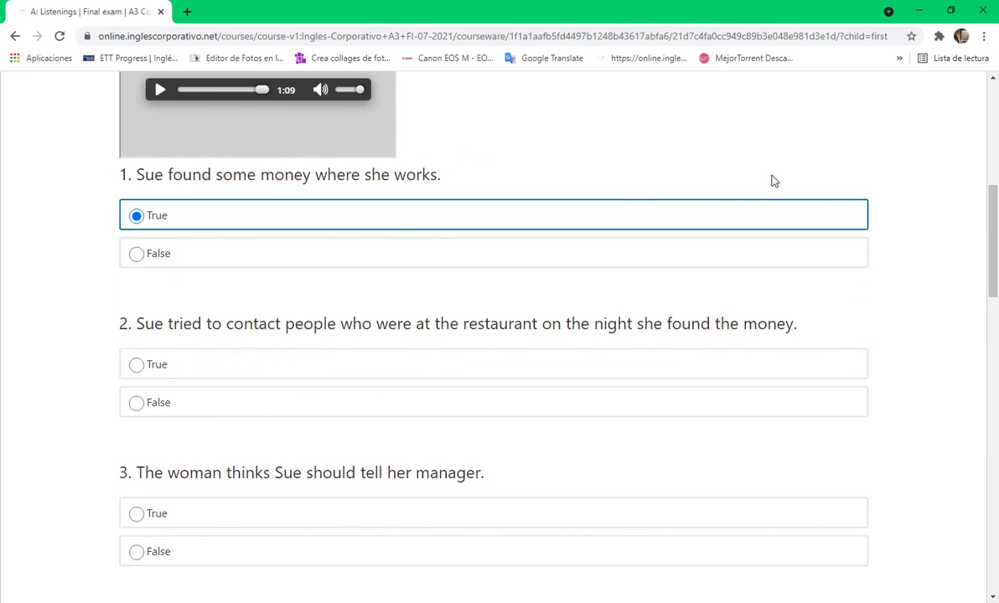
pyautogui.click(167, 402)
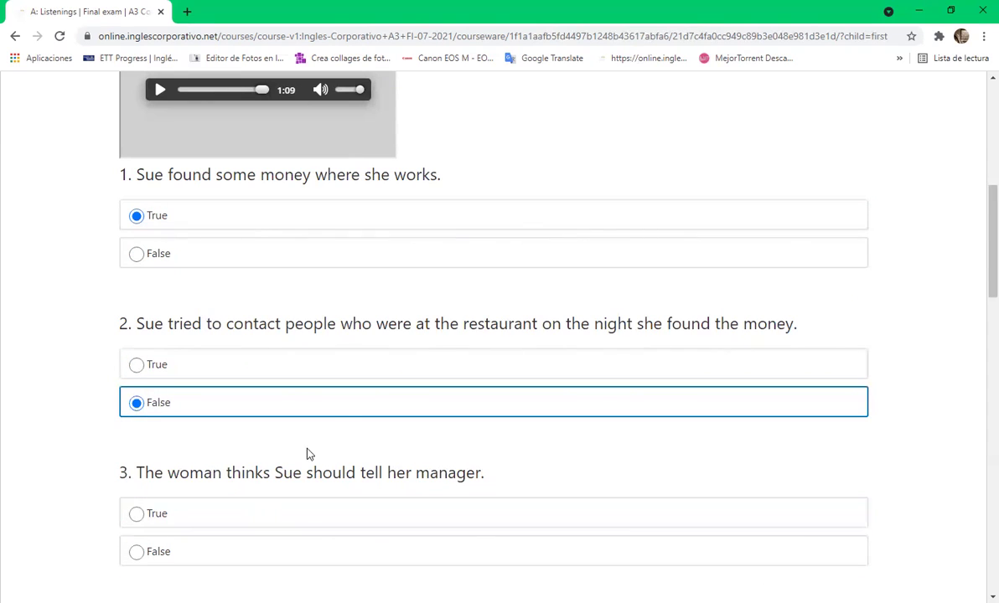
# Mark statement 3 about telling the manager and statement 4 about keeping the money as True in Part I
pyautogui.scroll(-2, 439, 365)
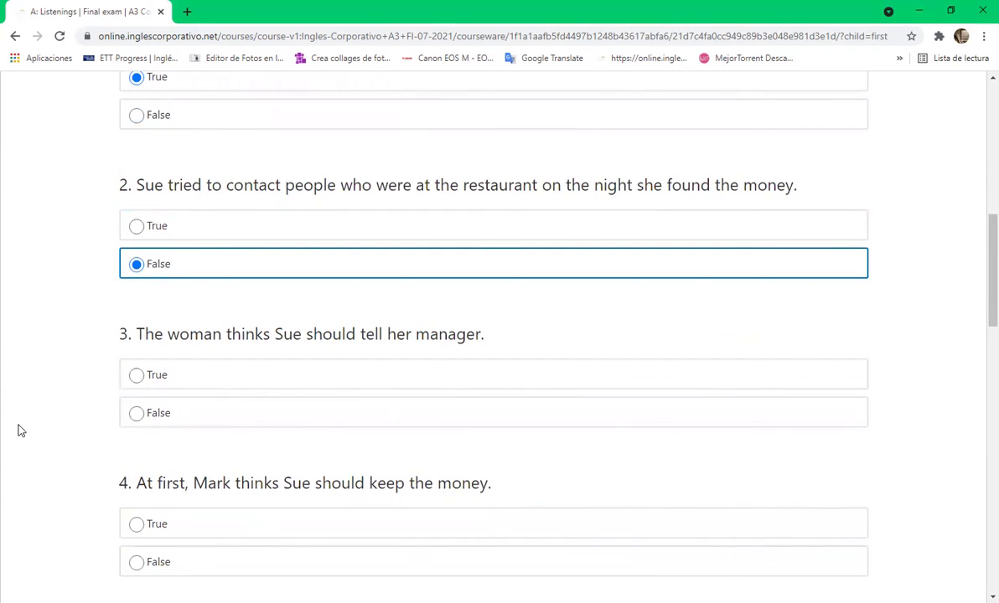
pyautogui.click(470, 385)
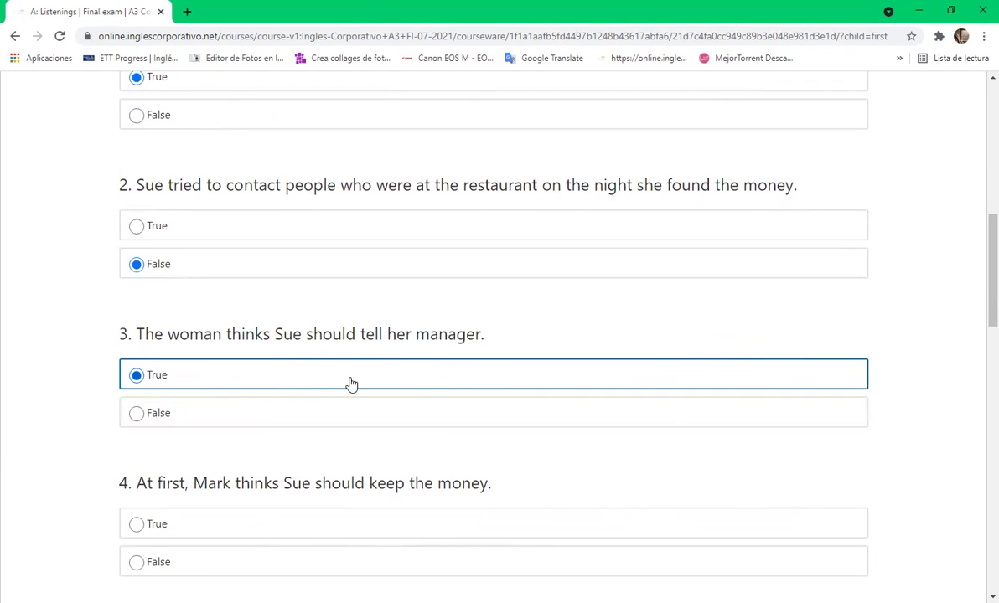
pyautogui.scroll(-2, 456, 354)
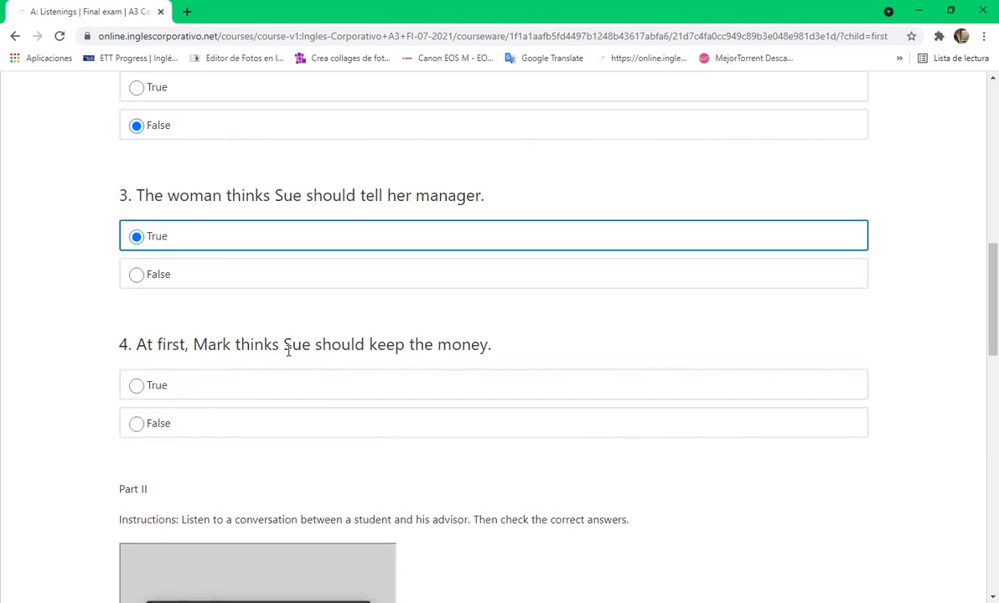
pyautogui.click(219, 399)
# Play the Part II conversation between a student and his advisor while reading through its questions
pyautogui.scroll(-3, 220, 400)
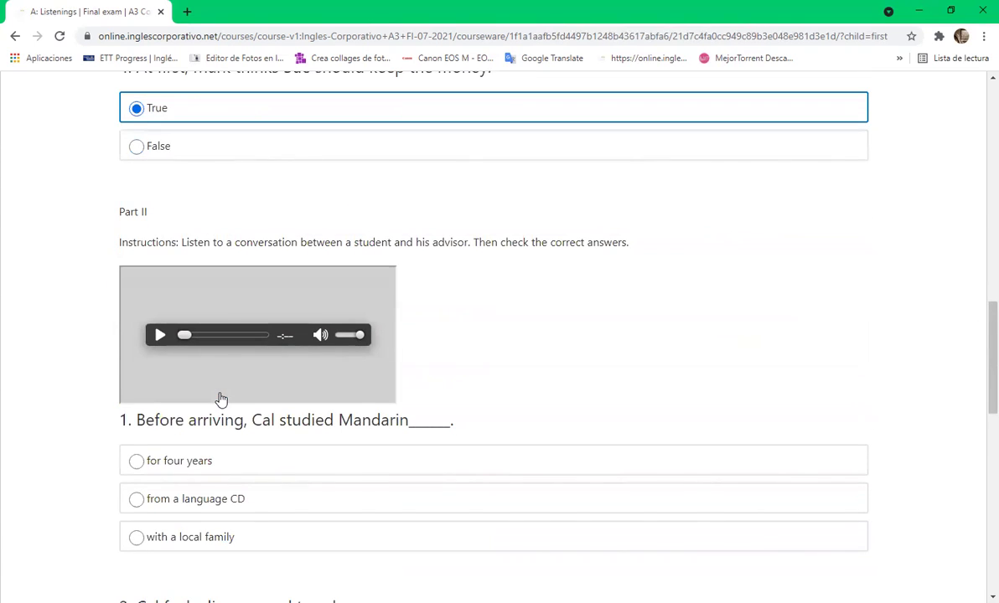
pyautogui.scroll(-1, 442, 356)
pyautogui.scroll(-1, 443, 356)
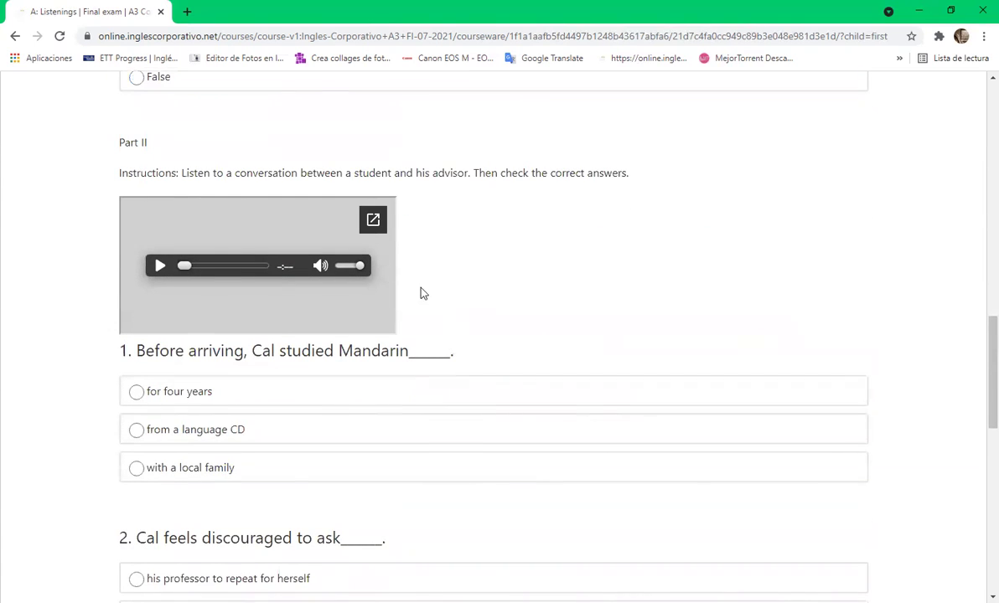
pyautogui.click(162, 266)
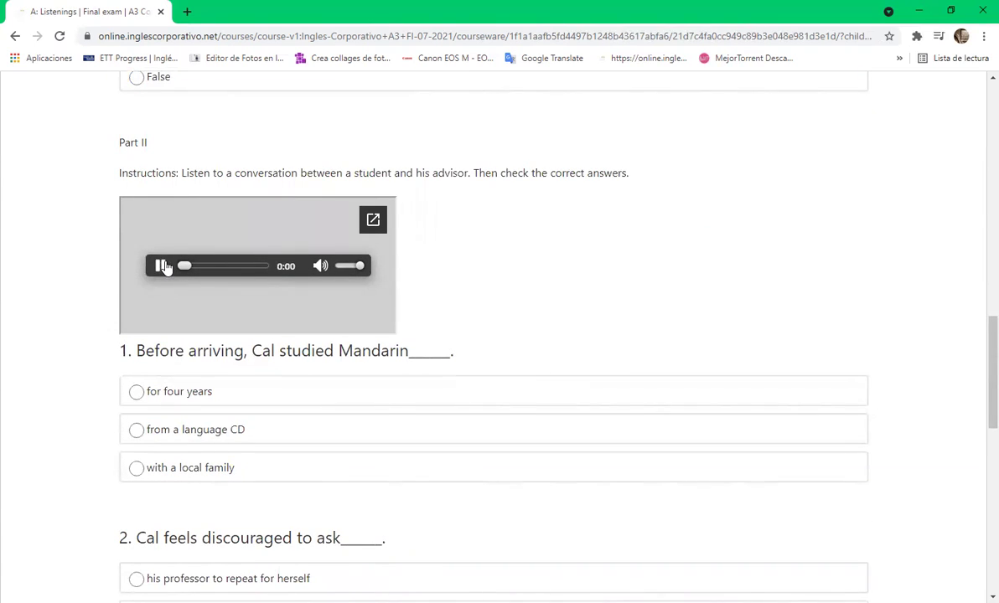
pyautogui.scroll(-1, 685, 477)
pyautogui.scroll(-2, 683, 484)
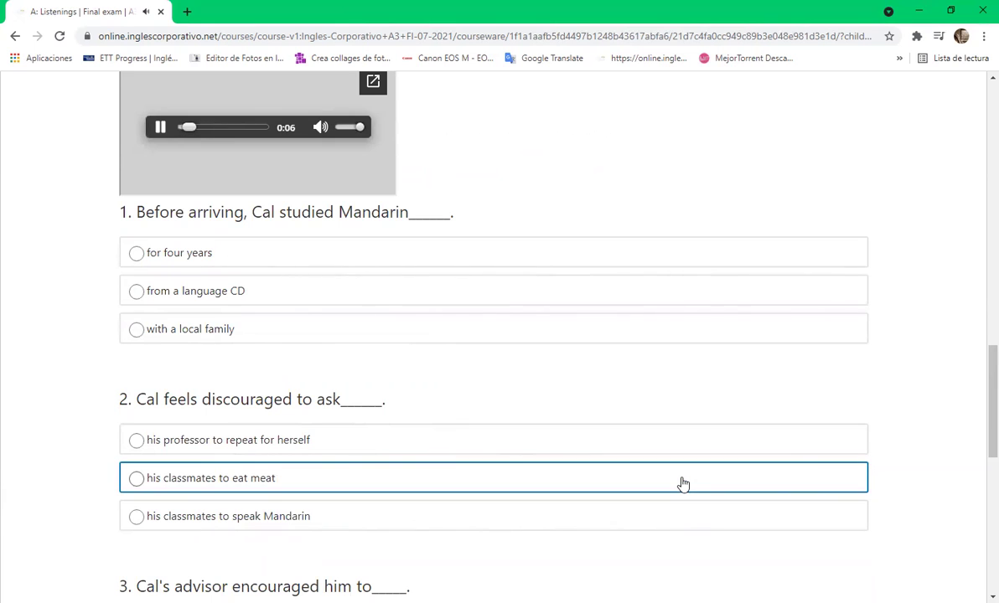
pyautogui.scroll(3, 682, 484)
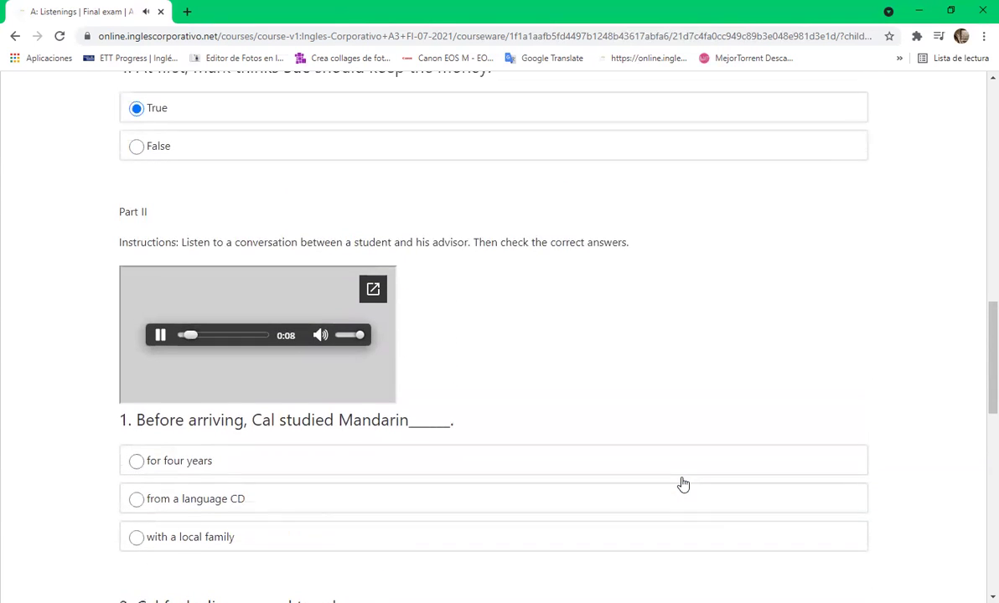
pyautogui.scroll(-2, 683, 484)
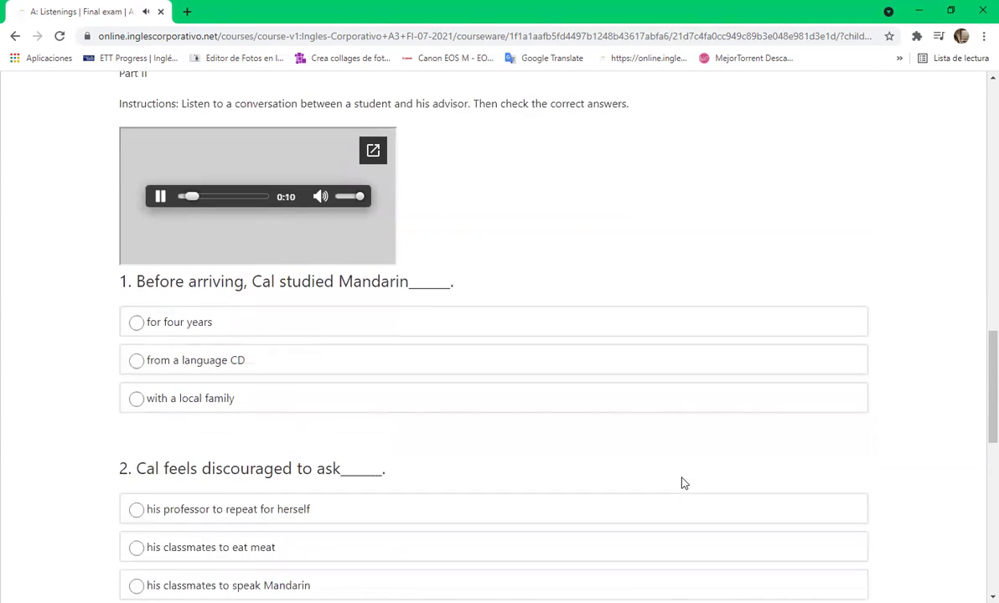
pyautogui.scroll(1, 683, 484)
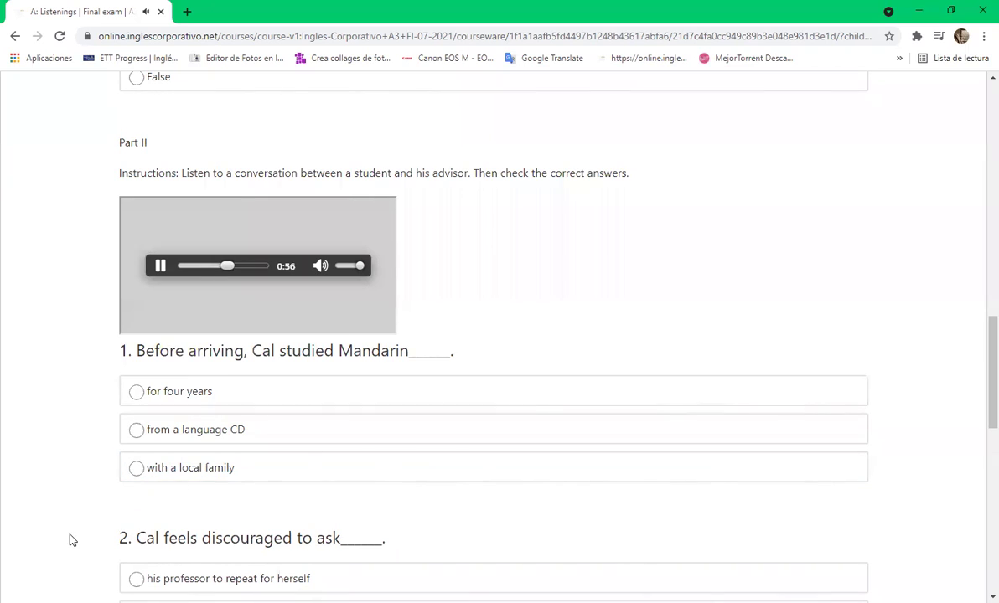
pyautogui.scroll(-2, 72, 540)
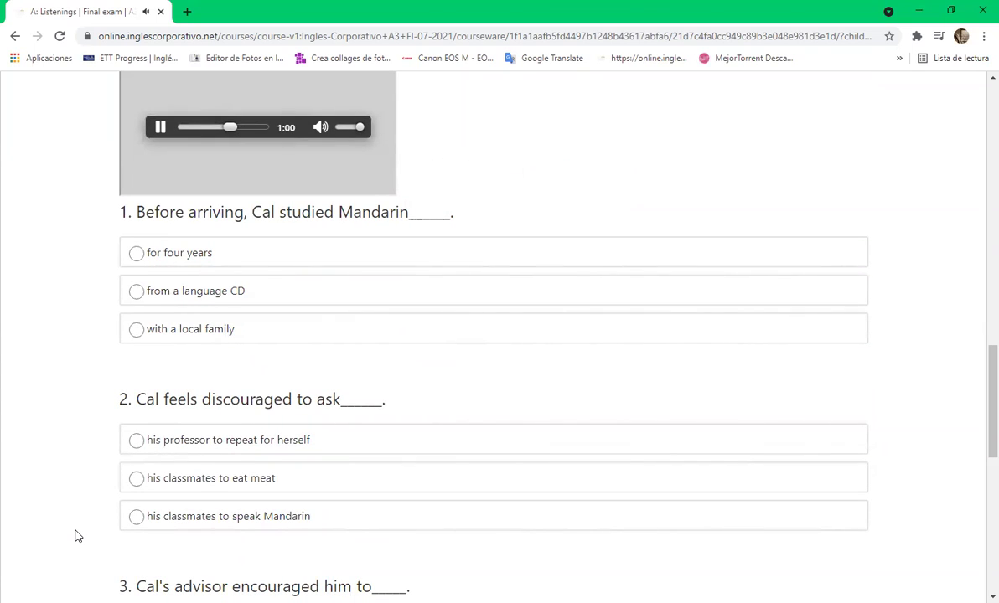
pyautogui.scroll(-2, 75, 536)
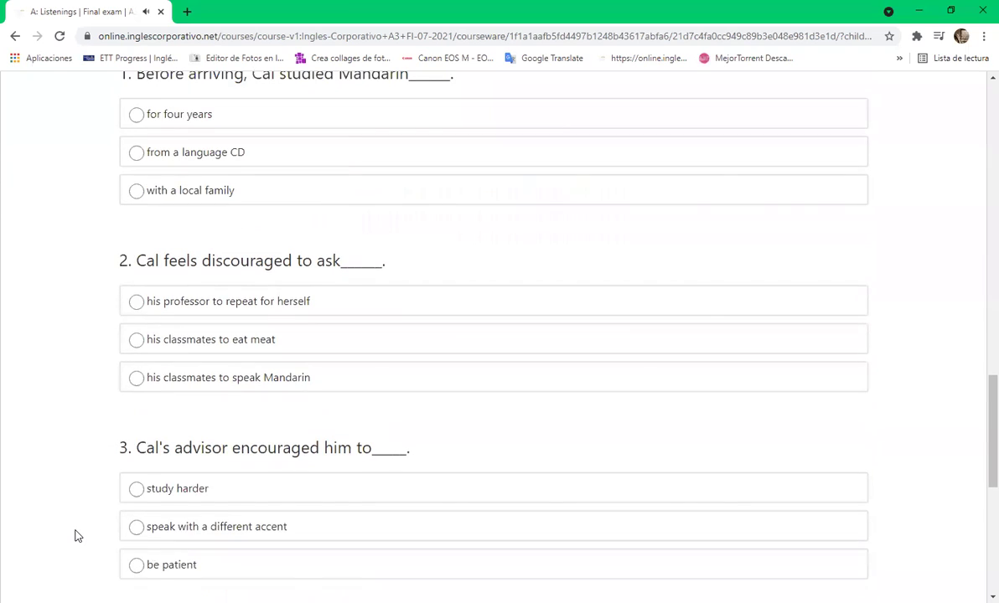
# Answer Part II question 1 with "for four years" and question 2 with "his professor to repeat for herself"
pyautogui.scroll(4, 74, 537)
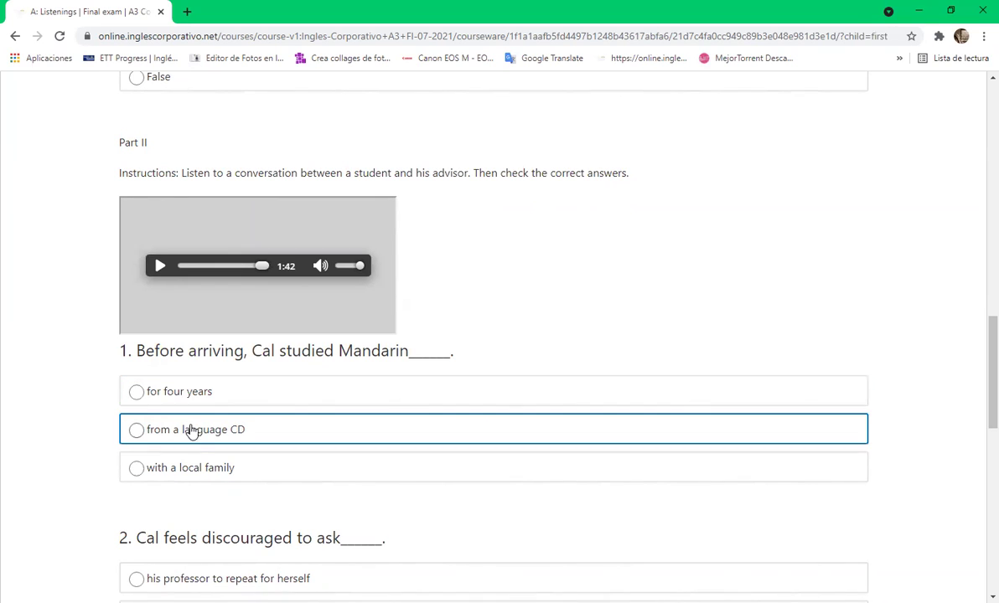
pyautogui.click(172, 398)
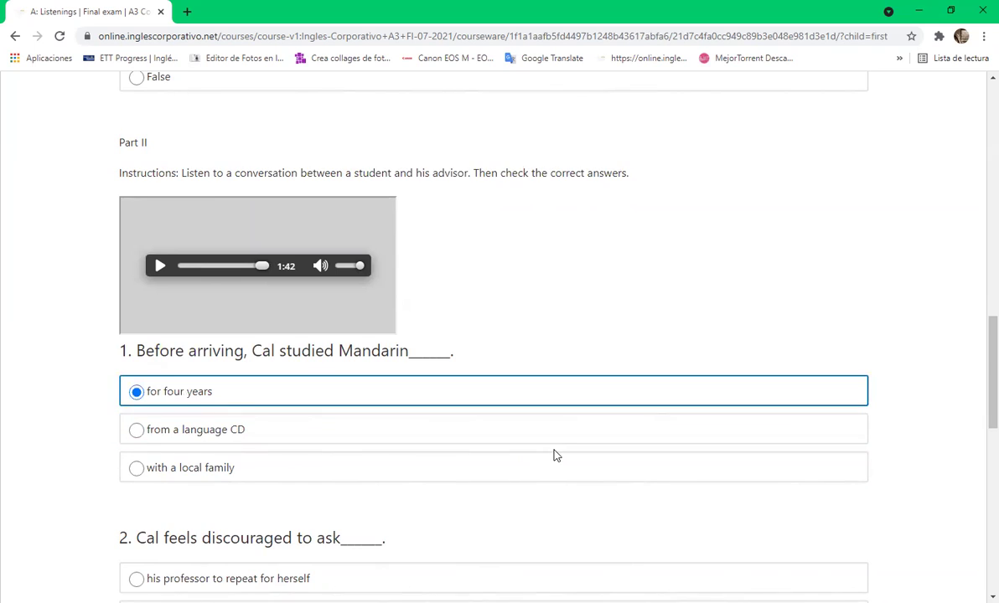
pyautogui.scroll(-2, 555, 455)
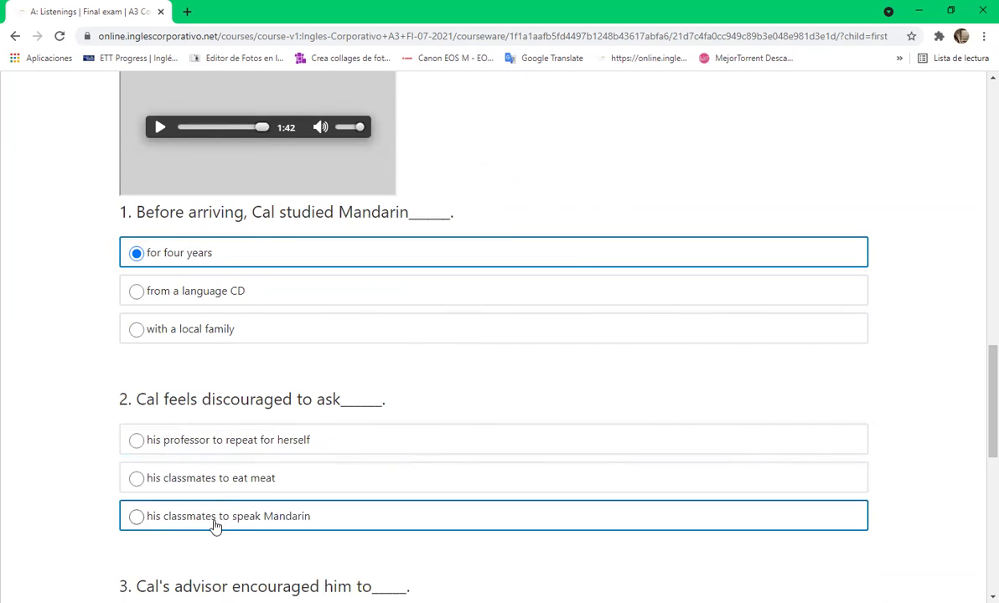
pyautogui.click(222, 443)
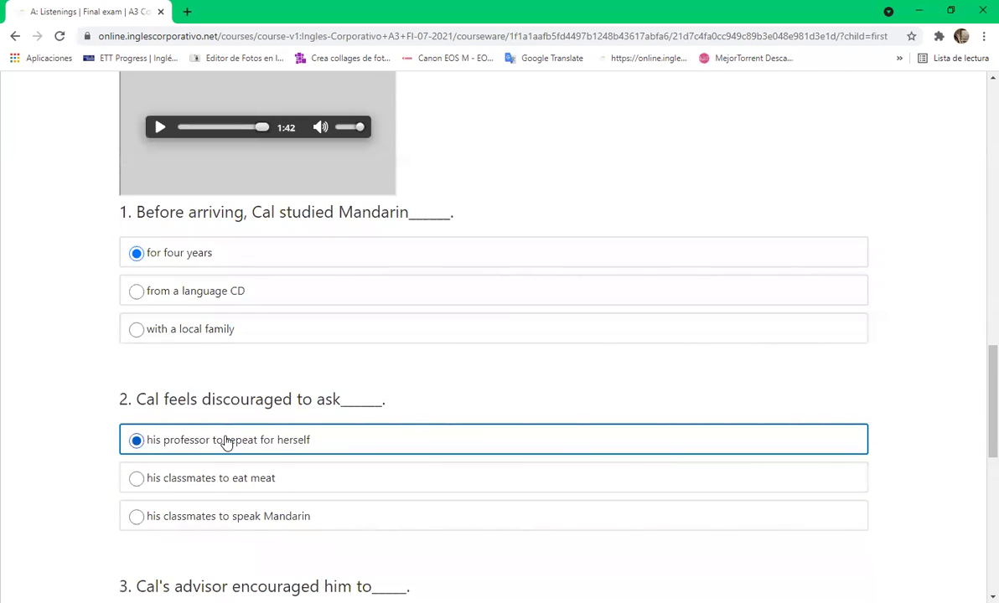
# Answer Part II question 3 with "be patient" and question 4 with "offending his classmates and professor"
pyautogui.scroll(-1, 669, 333)
pyautogui.scroll(-2, 670, 333)
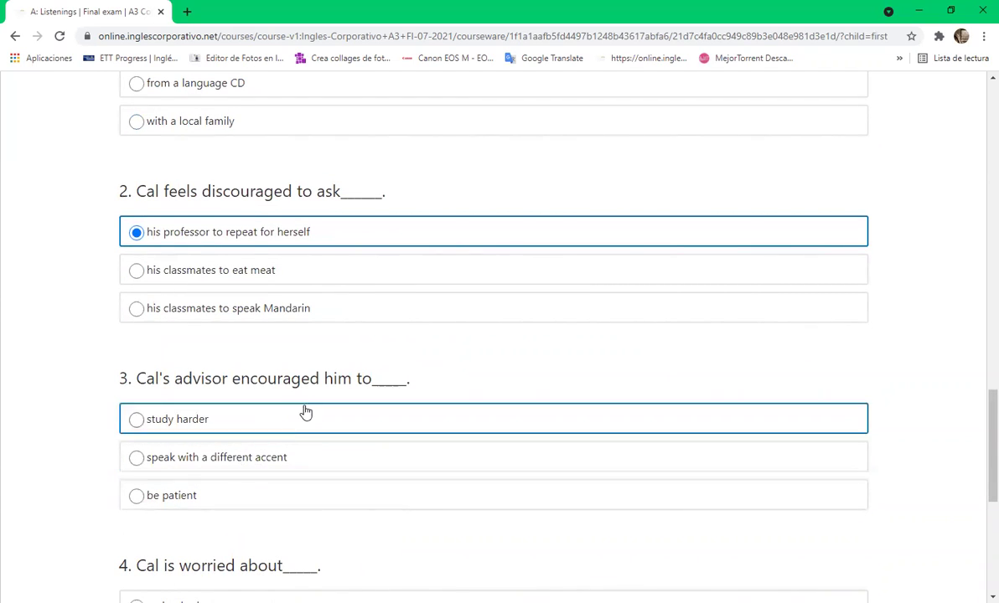
pyautogui.click(252, 495)
pyautogui.scroll(-1, 386, 436)
pyautogui.scroll(-2, 386, 436)
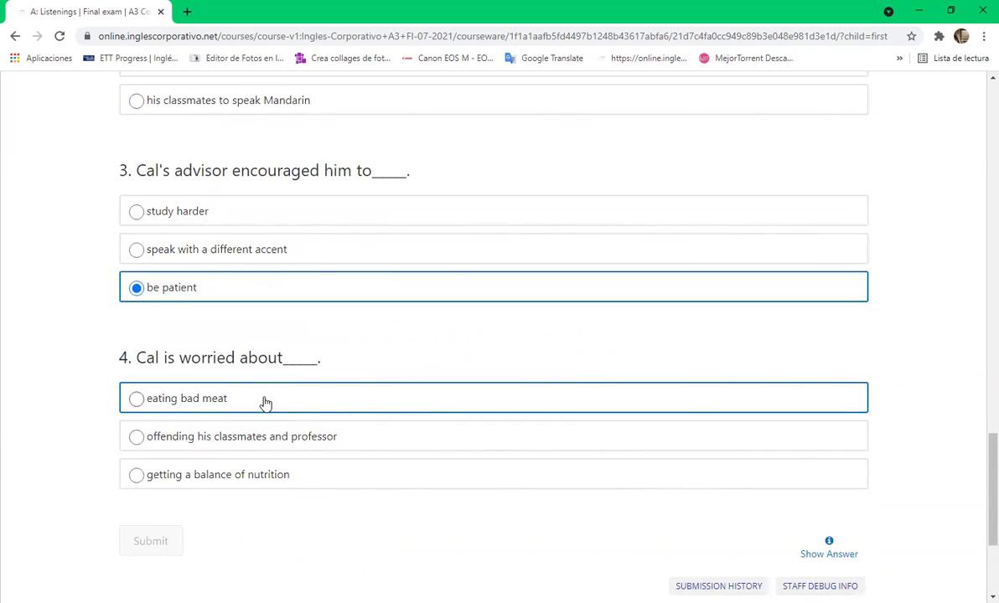
pyautogui.click(284, 446)
# Submit the Listenings answers and continue to the exam unit "B: Choose the terms and words"
pyautogui.scroll(-3, 308, 483)
pyautogui.click(150, 327)
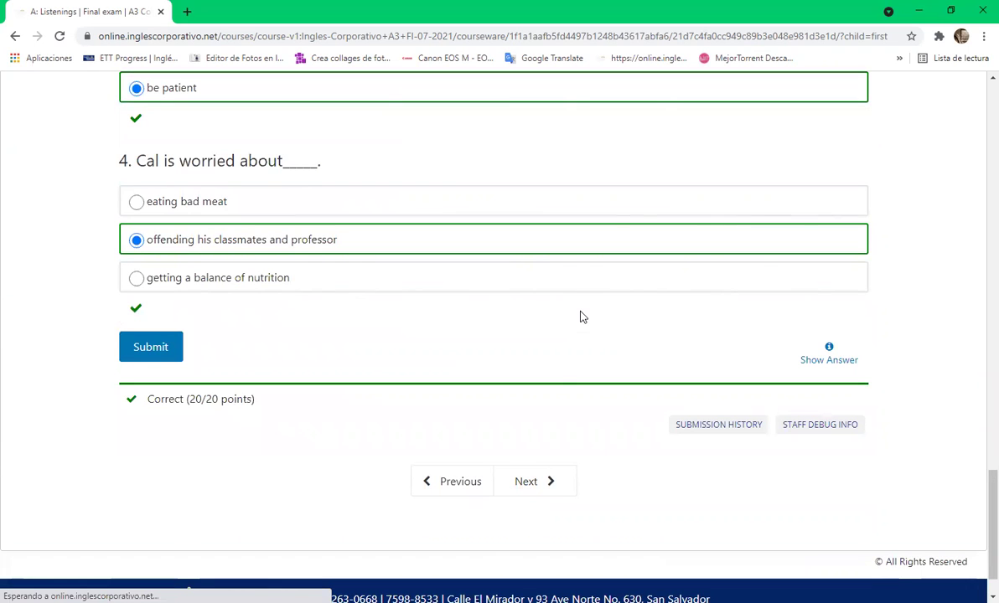
pyautogui.click(528, 481)
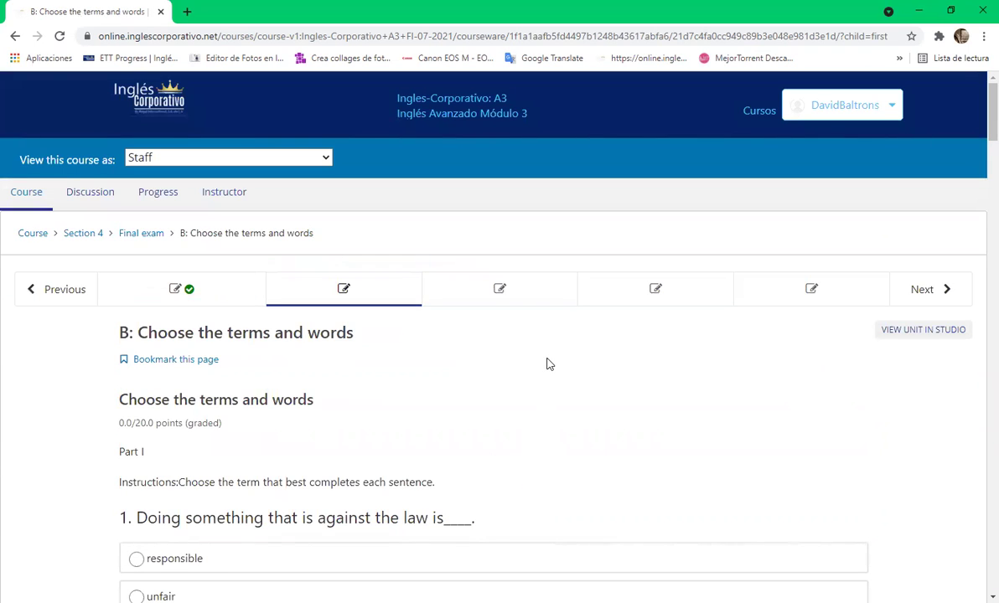
# Complete Part I sentence 1 with "illegal" and sentence 2 with "disagreeable"
pyautogui.scroll(-2, 546, 363)
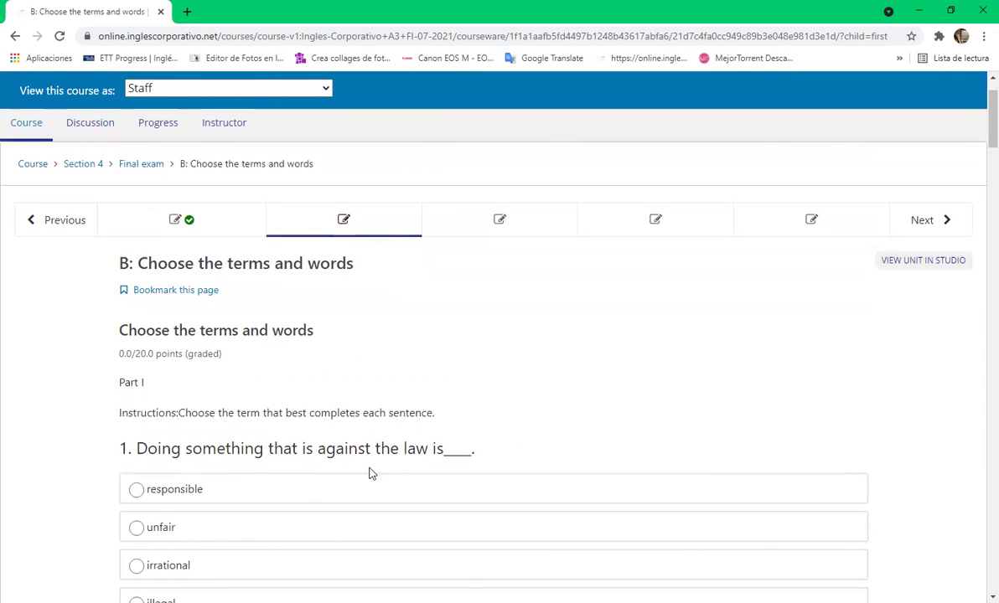
pyautogui.scroll(-2, 223, 537)
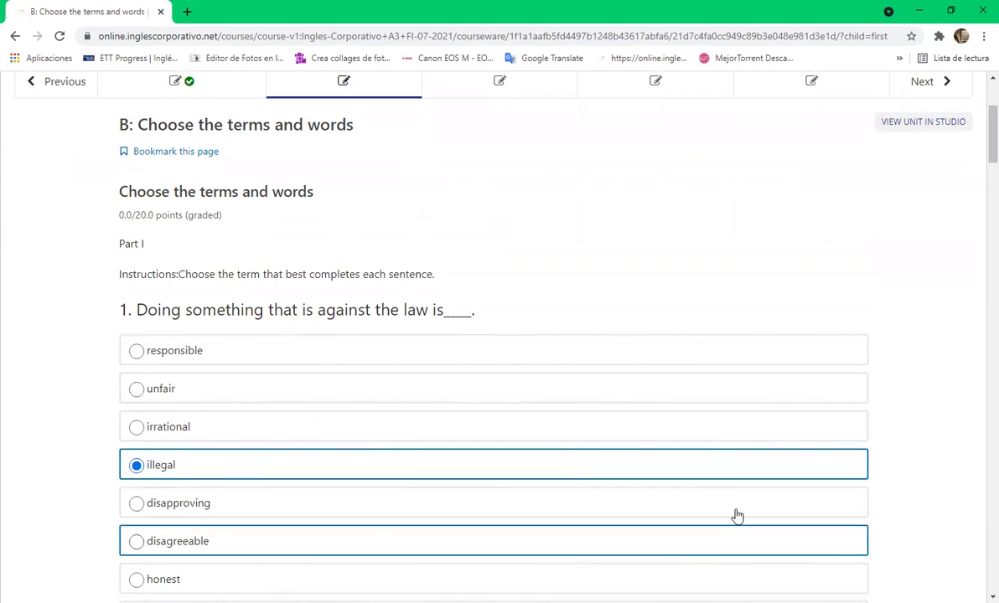
pyautogui.scroll(-2, 615, 468)
pyautogui.scroll(-2, 617, 470)
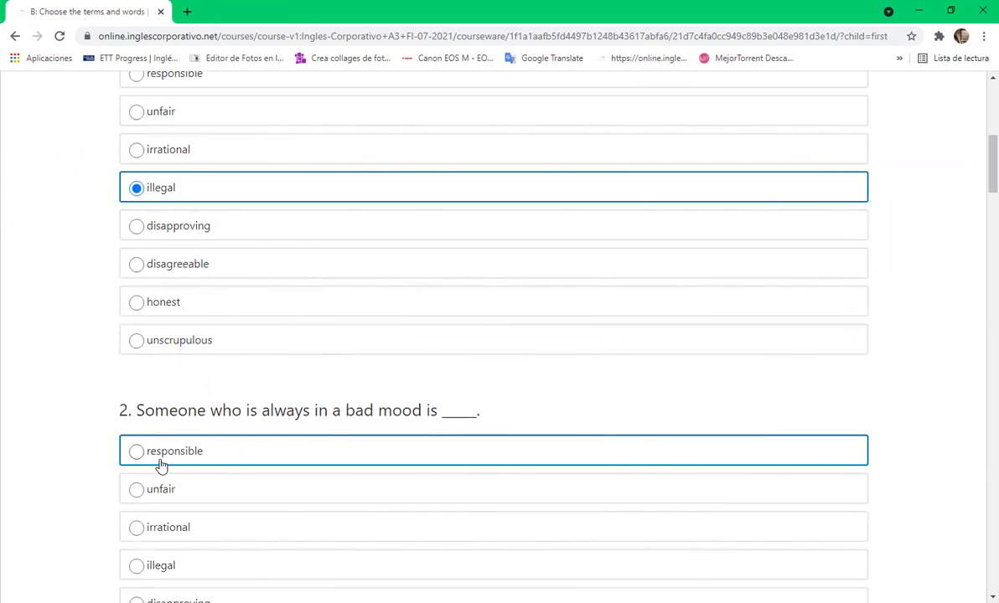
pyautogui.scroll(-3, 229, 443)
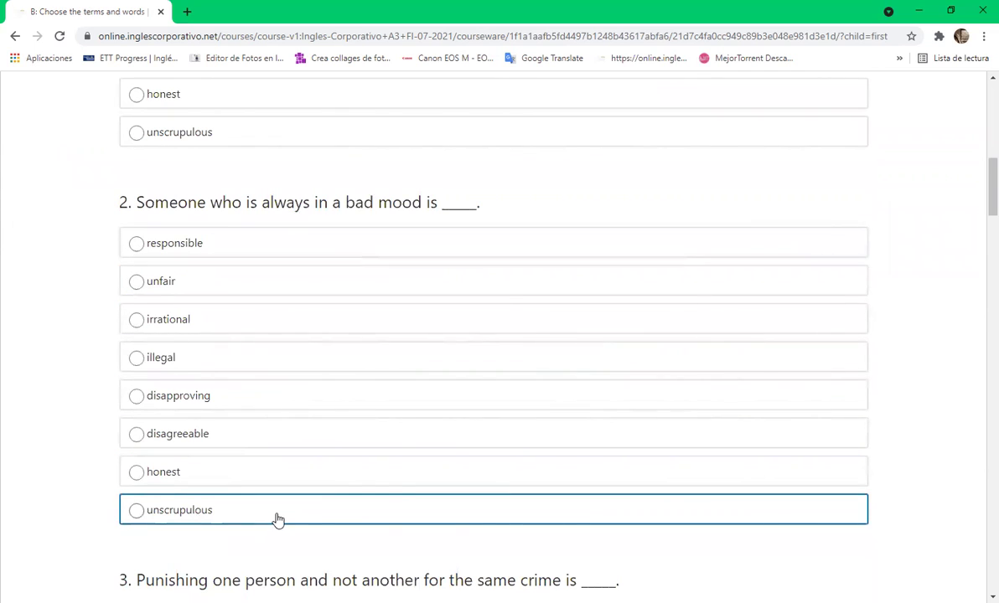
pyautogui.click(151, 440)
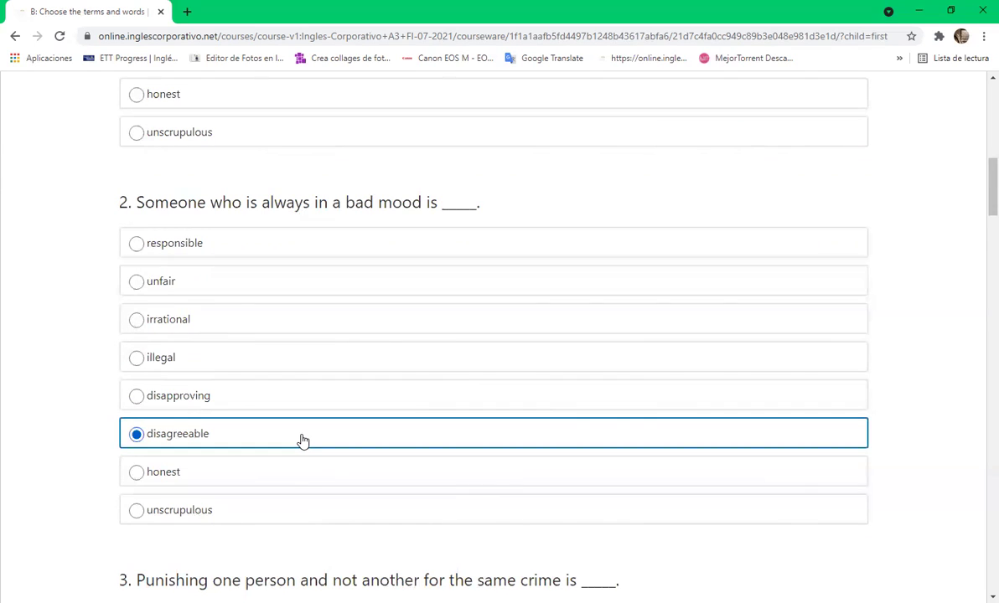
# Complete sentence 3 about unequal punishment with "unfair" and sentence 4 about telling real feelings with "honest"
pyautogui.scroll(-4, 302, 439)
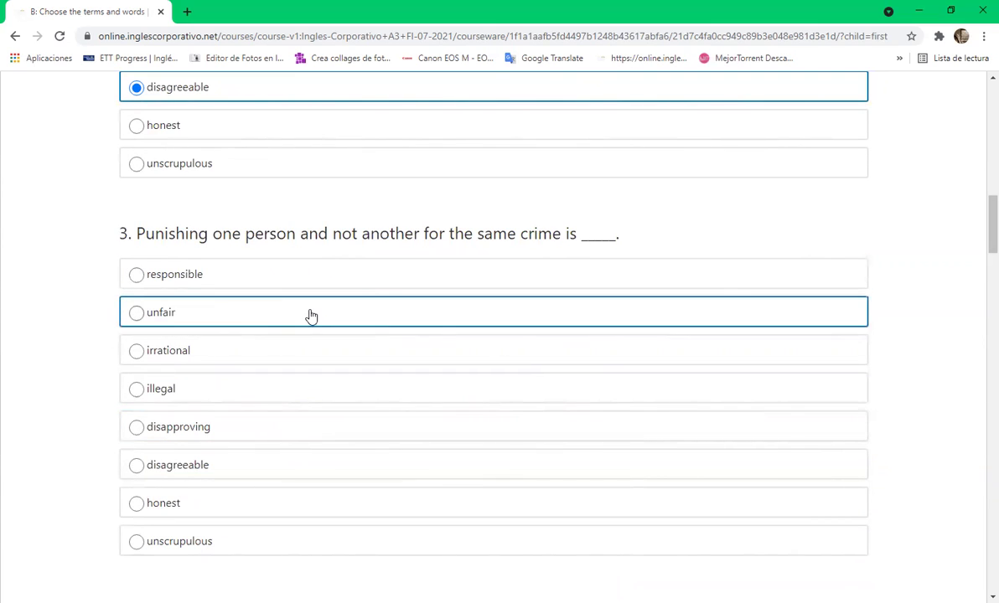
pyautogui.click(271, 314)
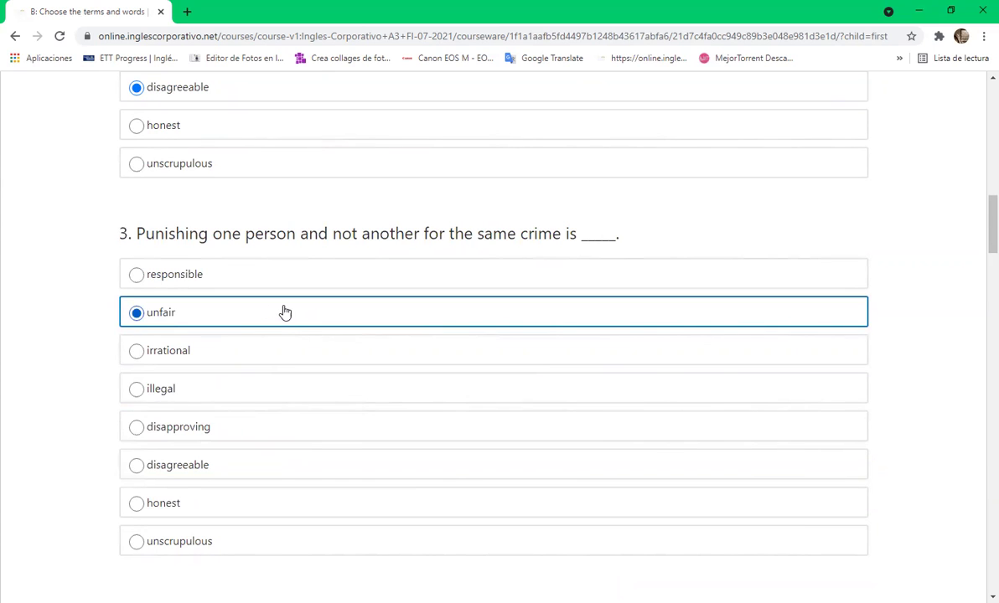
pyautogui.scroll(-3, 341, 372)
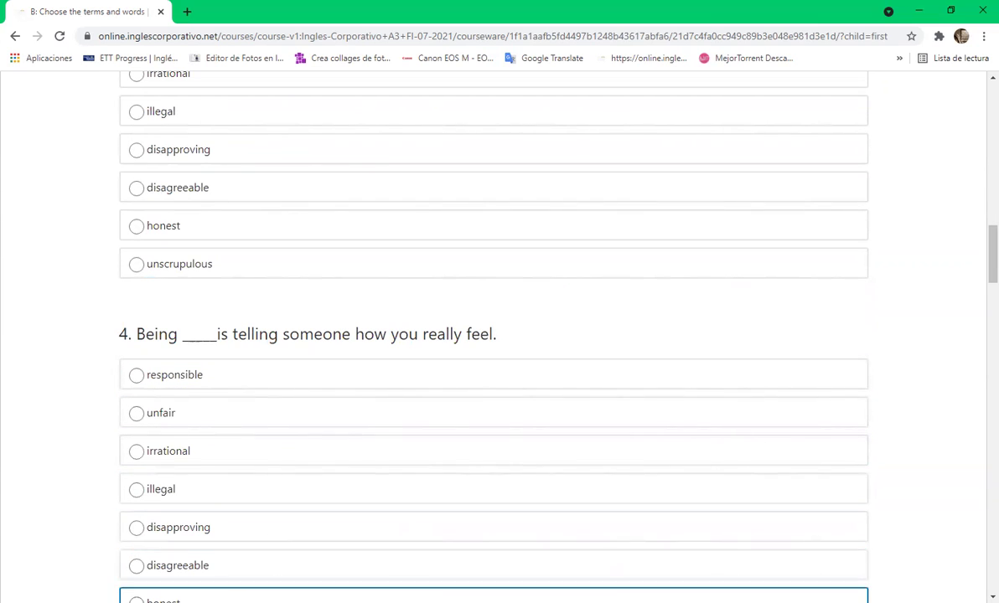
pyautogui.scroll(-1, 162, 393)
pyautogui.click(151, 536)
# Complete sentence 5 about work behavior with "responsible" and sentence 6 about overly emotional decisions with "irrational"
pyautogui.scroll(-3, 289, 493)
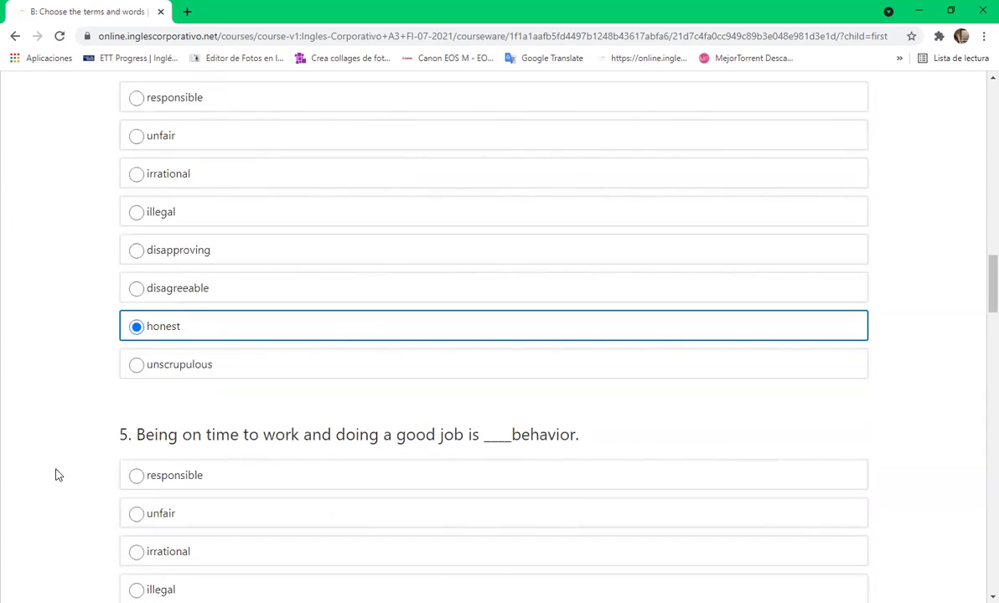
pyautogui.scroll(-2, 48, 474)
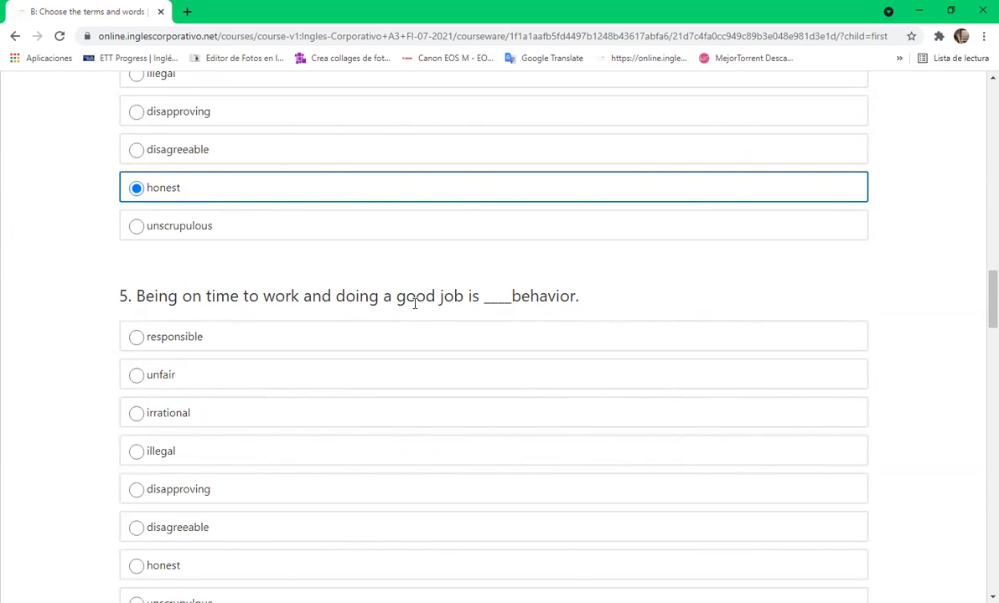
pyautogui.scroll(-1, 209, 526)
pyautogui.scroll(-2, 215, 519)
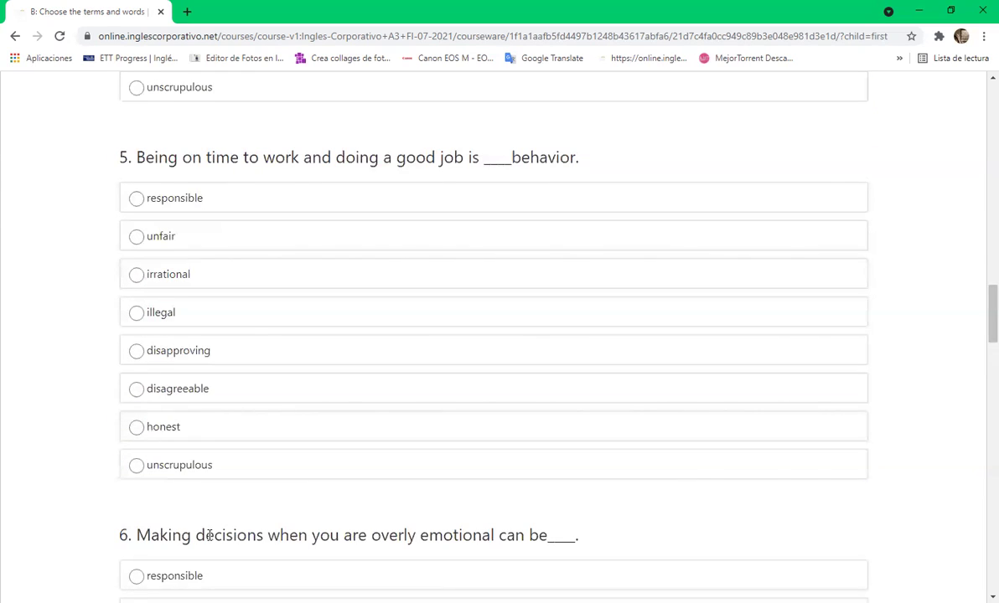
pyautogui.click(186, 199)
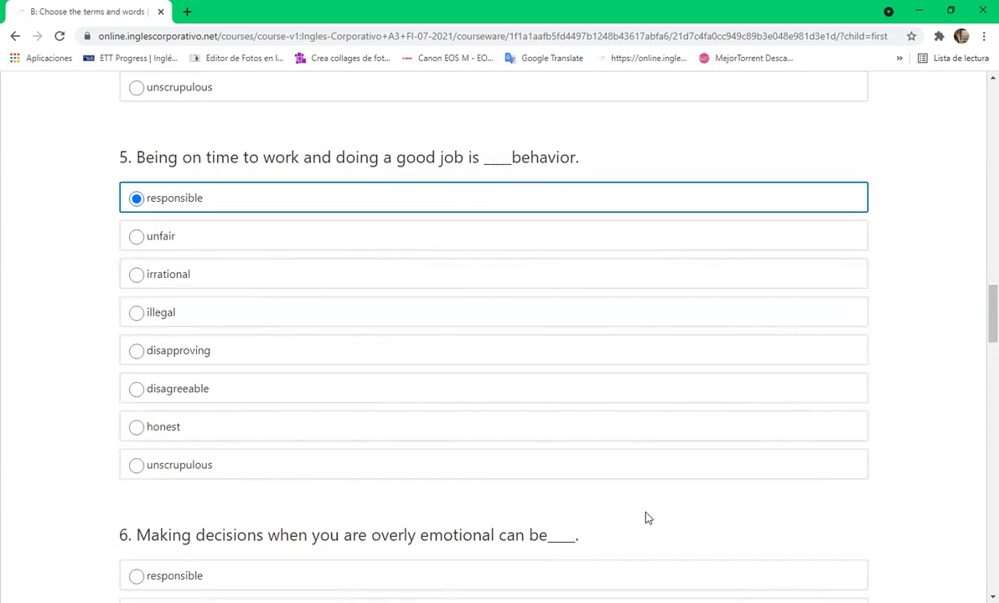
pyautogui.scroll(-1, 646, 519)
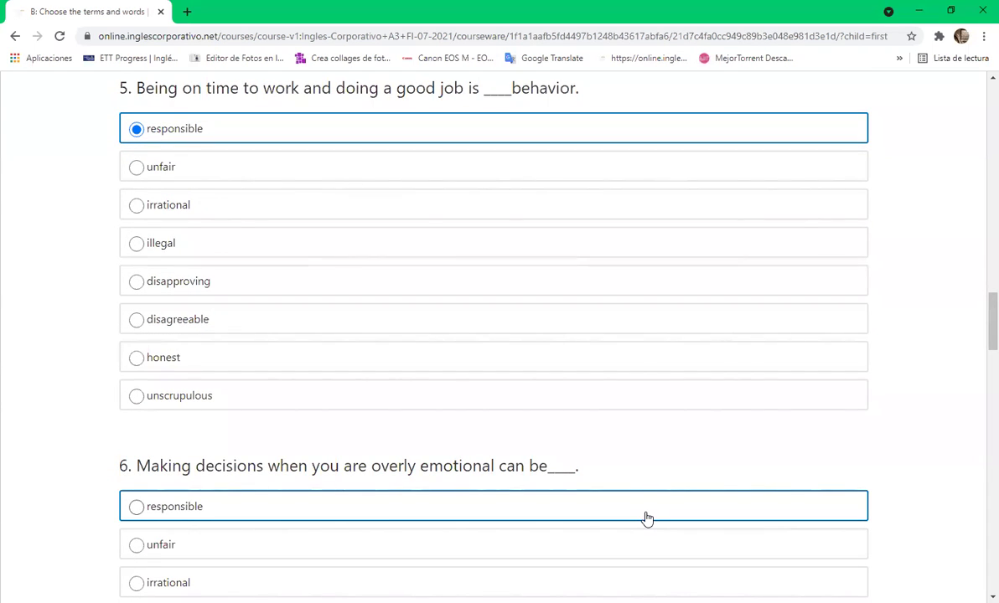
pyautogui.scroll(-4, 646, 519)
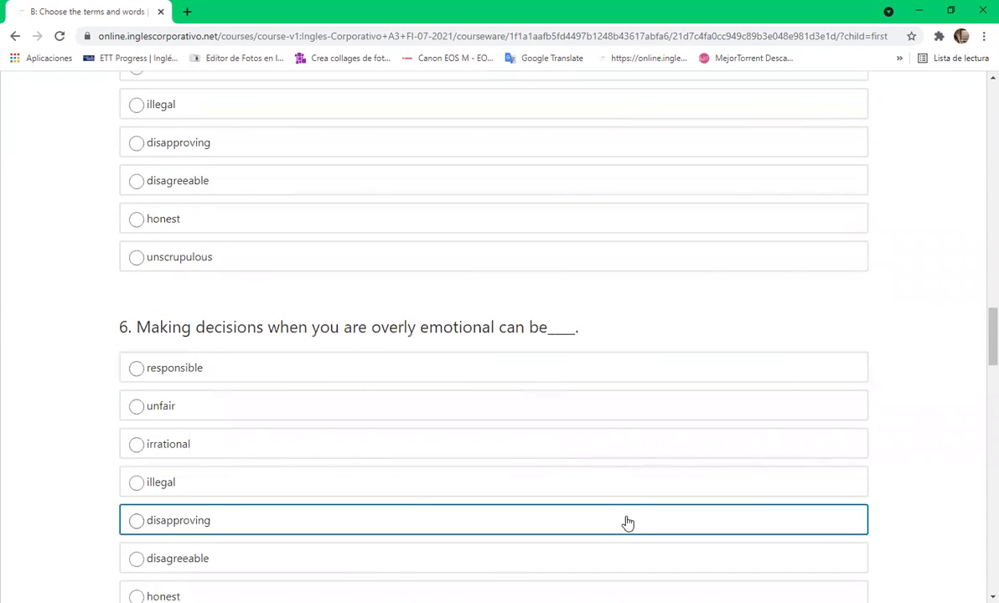
pyautogui.click(289, 309)
pyautogui.scroll(-2, 734, 496)
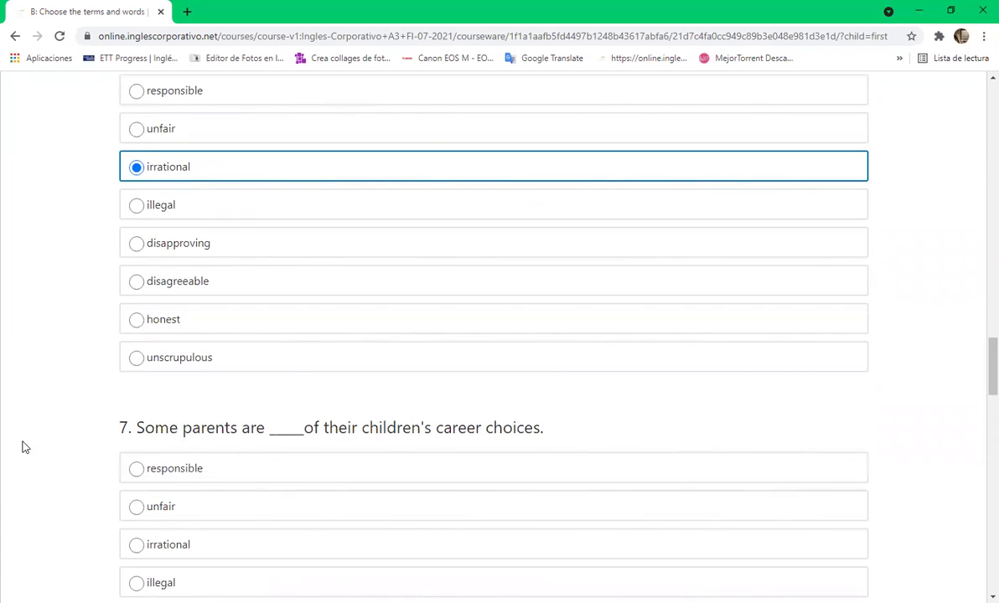
# Complete sentence 7 about parents and their children's career choices with "disapproving" and sentence 8 about borrowing a car with "unscrupulous"
pyautogui.scroll(-3, 58, 462)
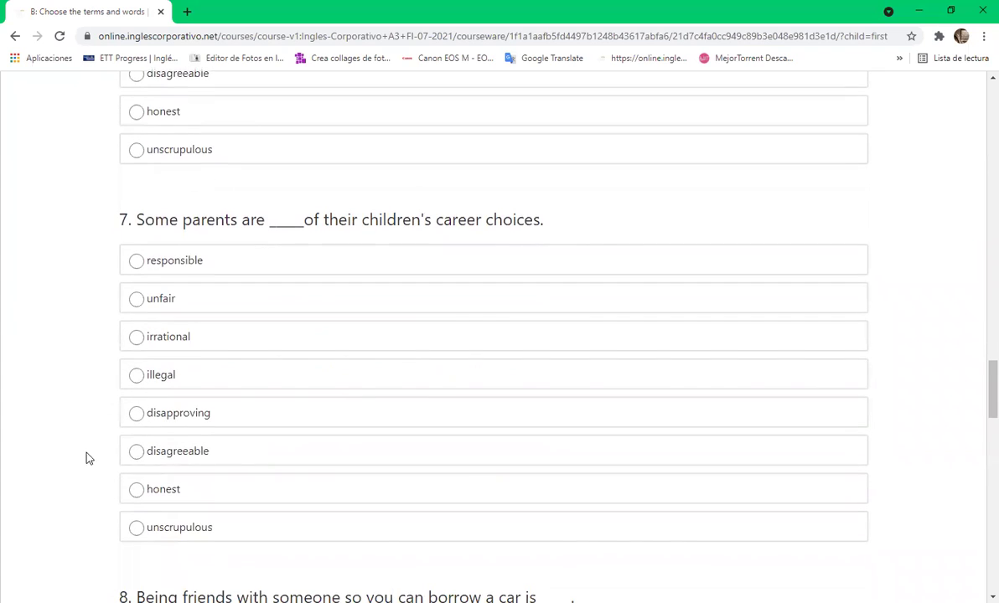
pyautogui.click(179, 416)
pyautogui.scroll(-2, 304, 428)
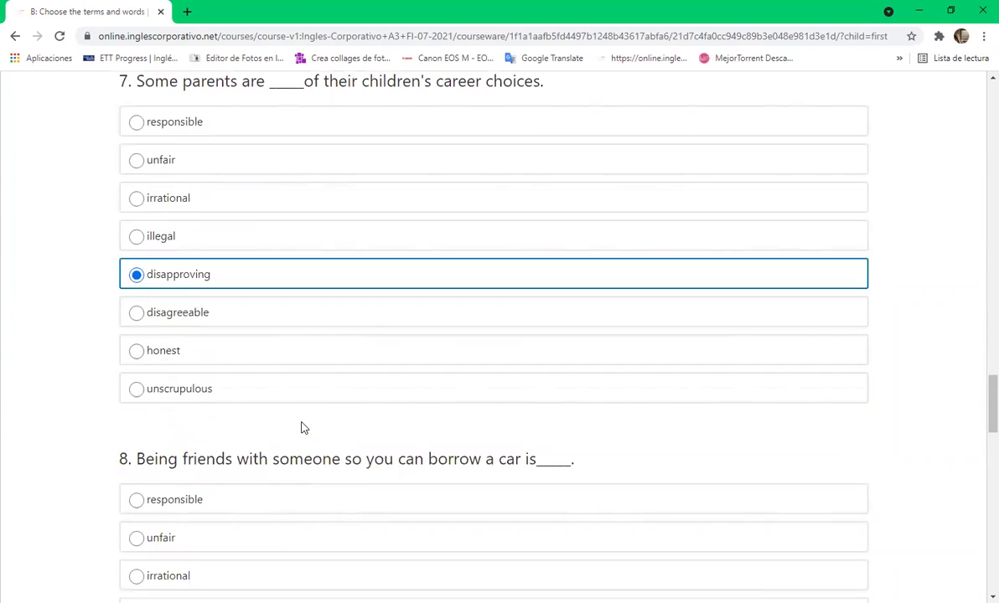
pyautogui.scroll(-3, 303, 427)
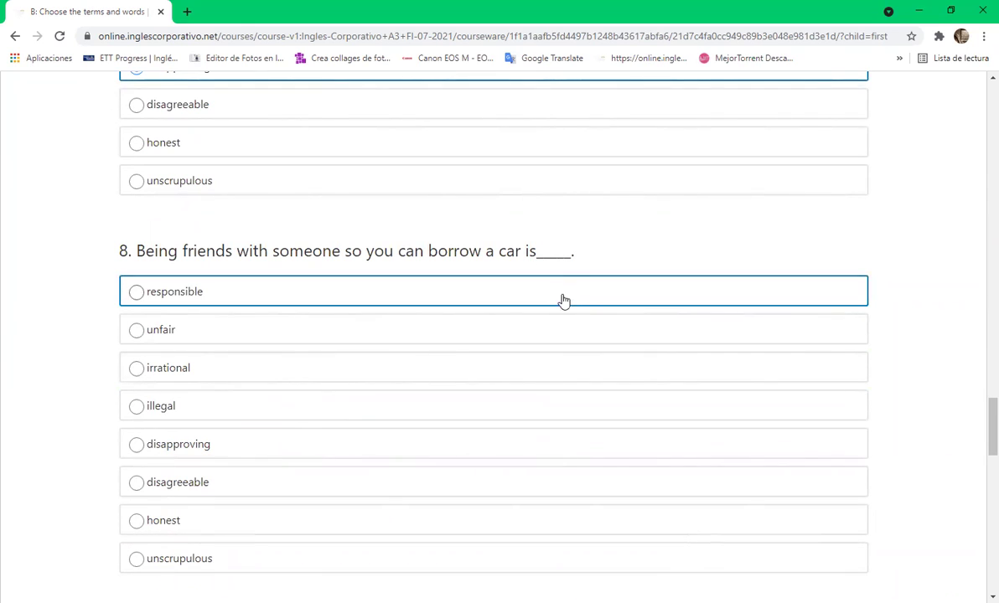
pyautogui.click(225, 563)
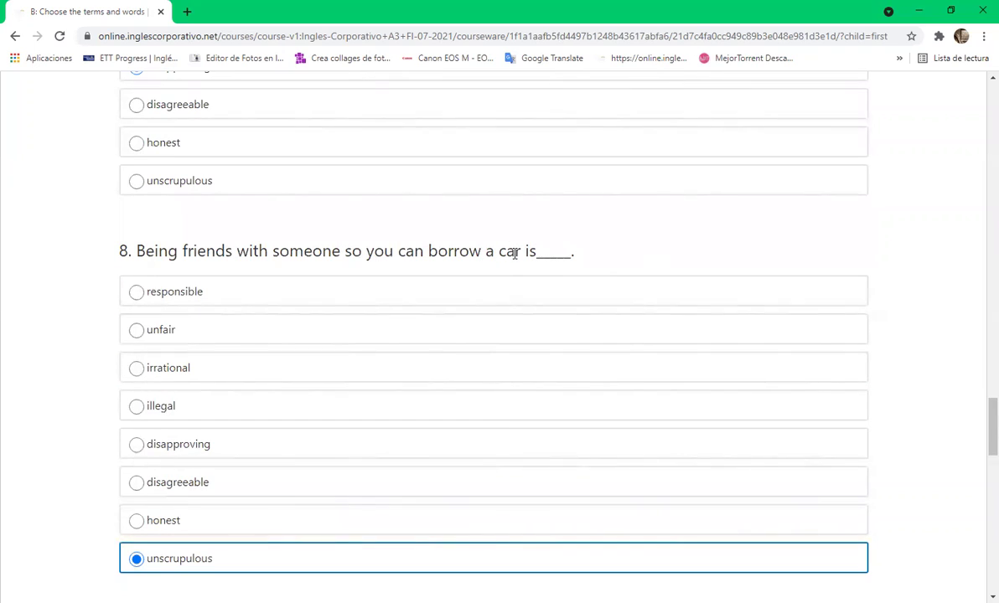
# Complete Part II sentence 1 about returning a wallet with "unless" and sentence 2 about buying a gadget with "only if"
pyautogui.scroll(-4, 527, 345)
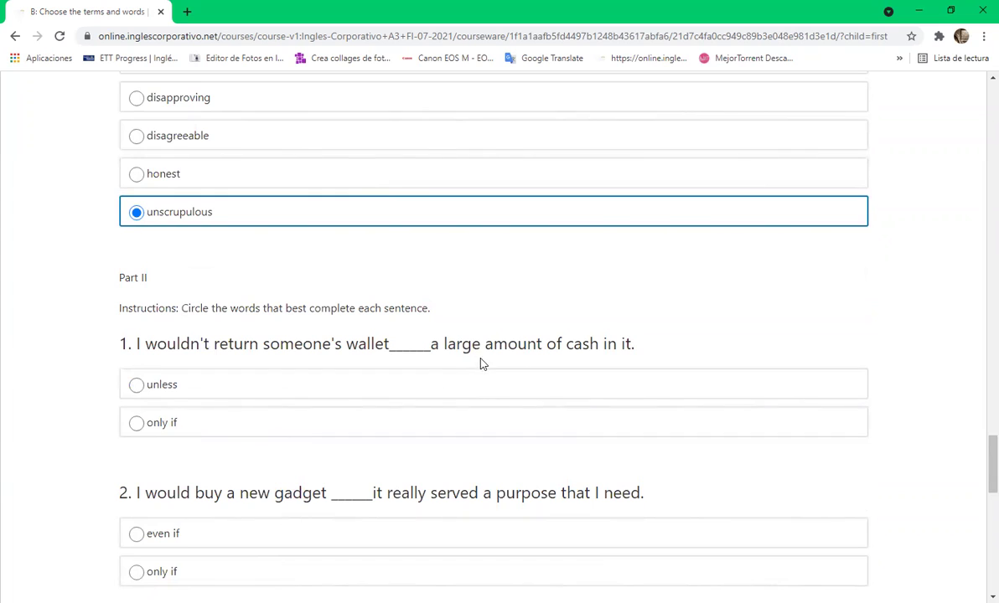
pyautogui.click(186, 385)
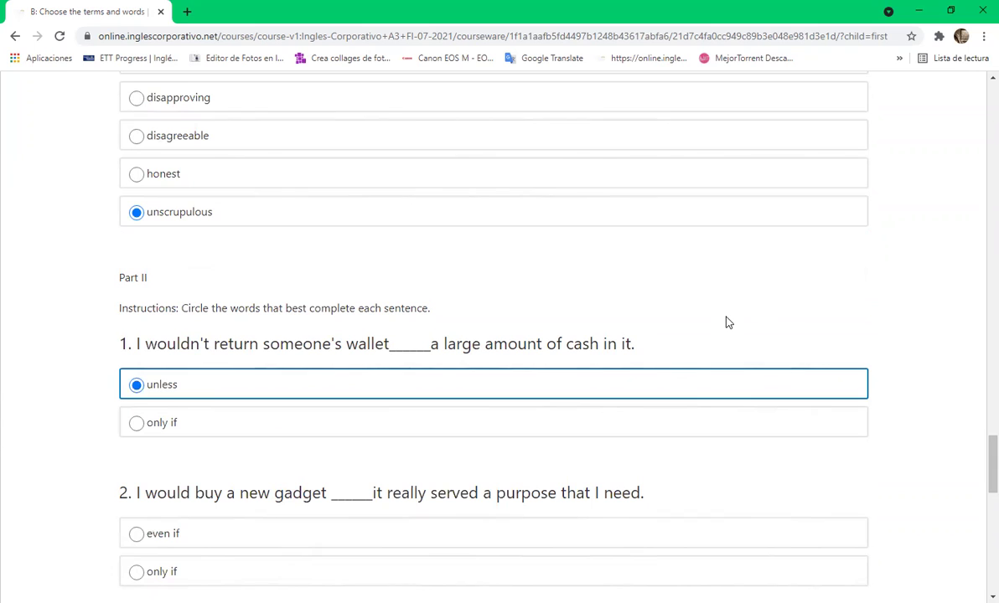
pyautogui.scroll(-2, 727, 323)
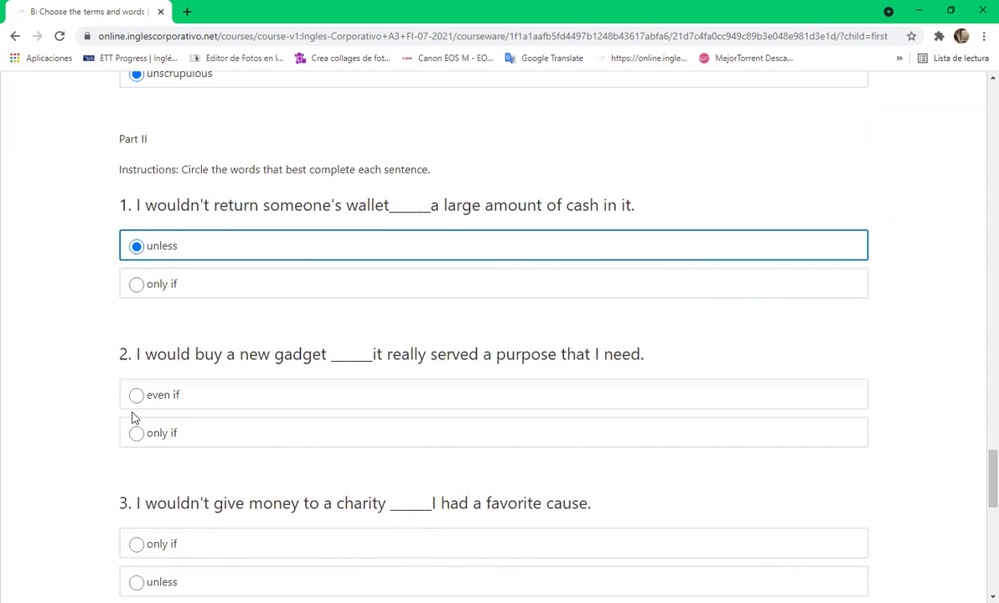
pyautogui.click(236, 439)
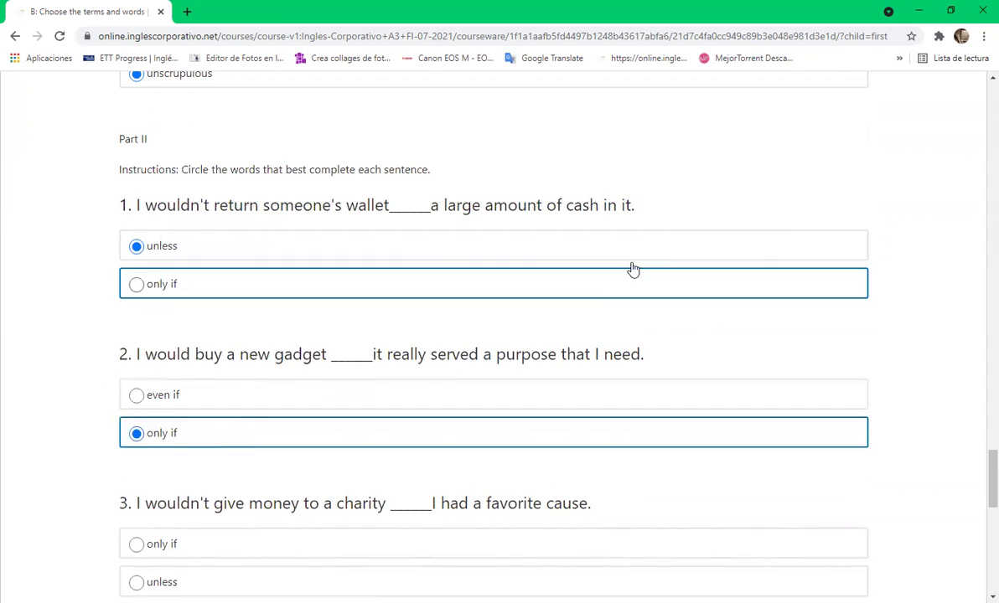
# Complete Part II sentence 3 about giving to a charity with "unless" and sentence 4 about the well-paid job with "Even if"
pyautogui.scroll(-3, 727, 246)
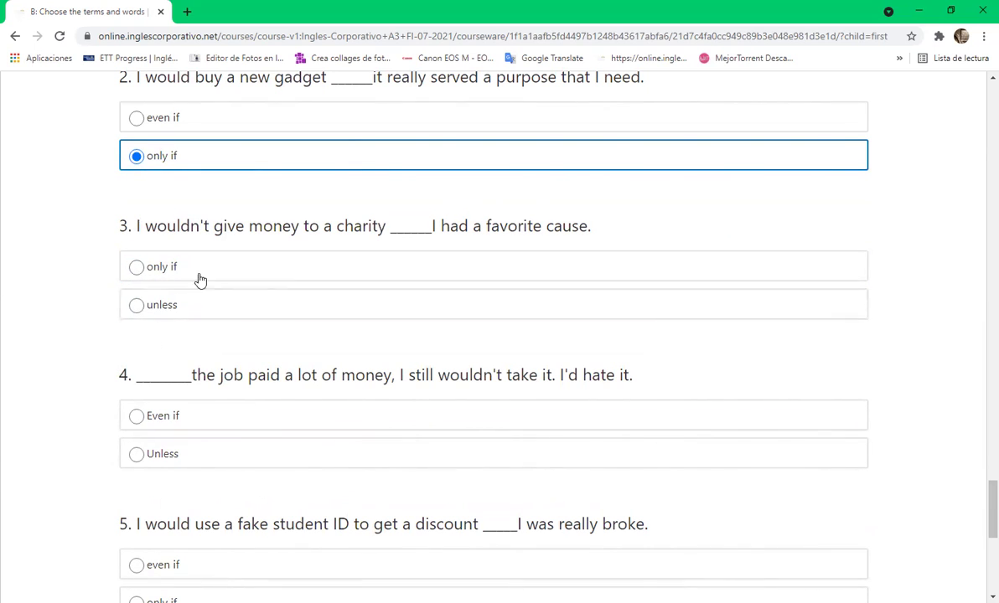
pyautogui.click(176, 315)
pyautogui.scroll(-3, 423, 290)
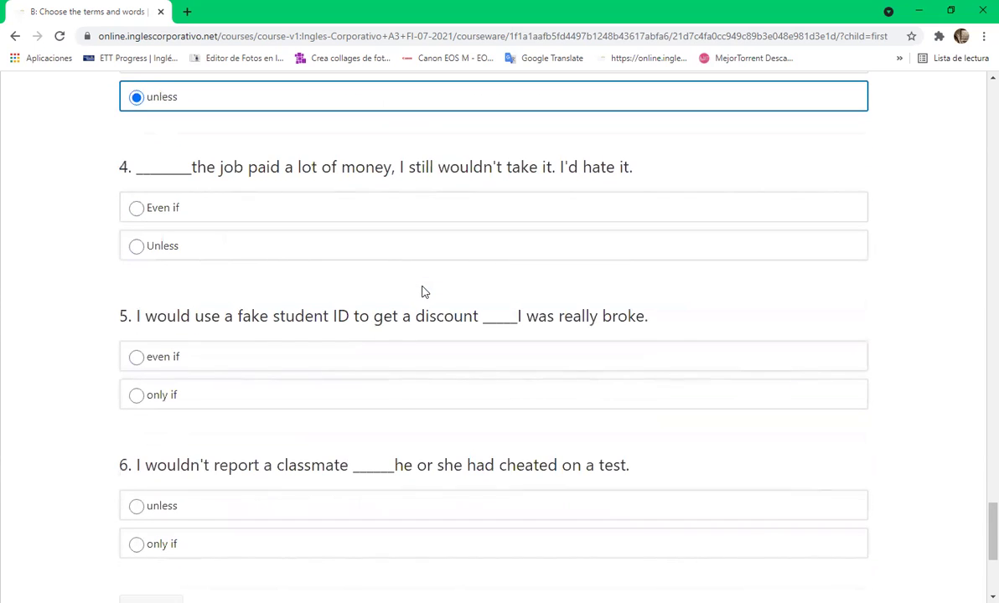
pyautogui.scroll(2, 423, 290)
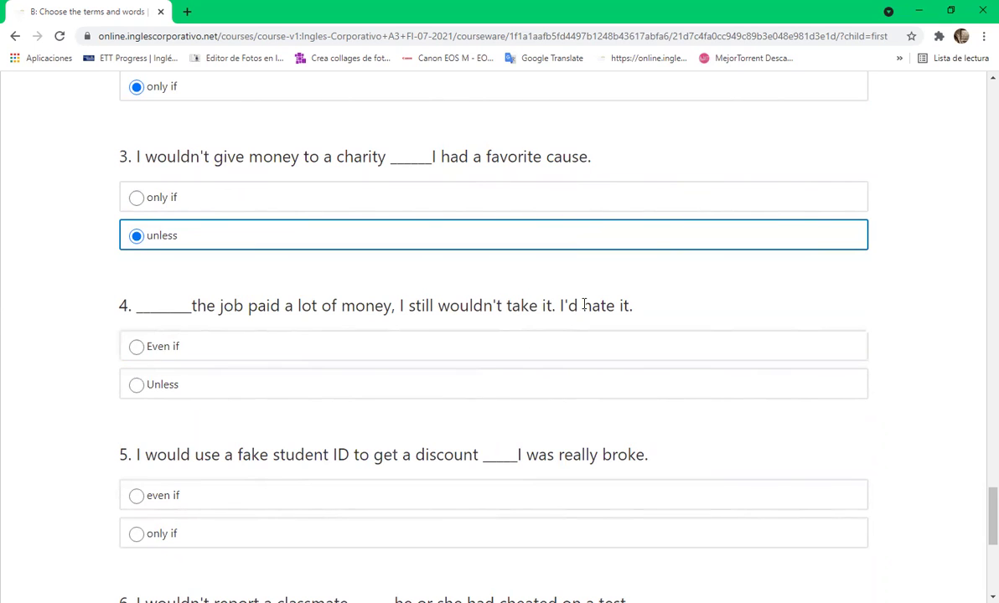
pyautogui.click(198, 353)
# Complete Part II sentence 5 about the fake student ID with "only if" and sentence 6 about reporting a classmate with "unless"
pyautogui.scroll(-3, 635, 403)
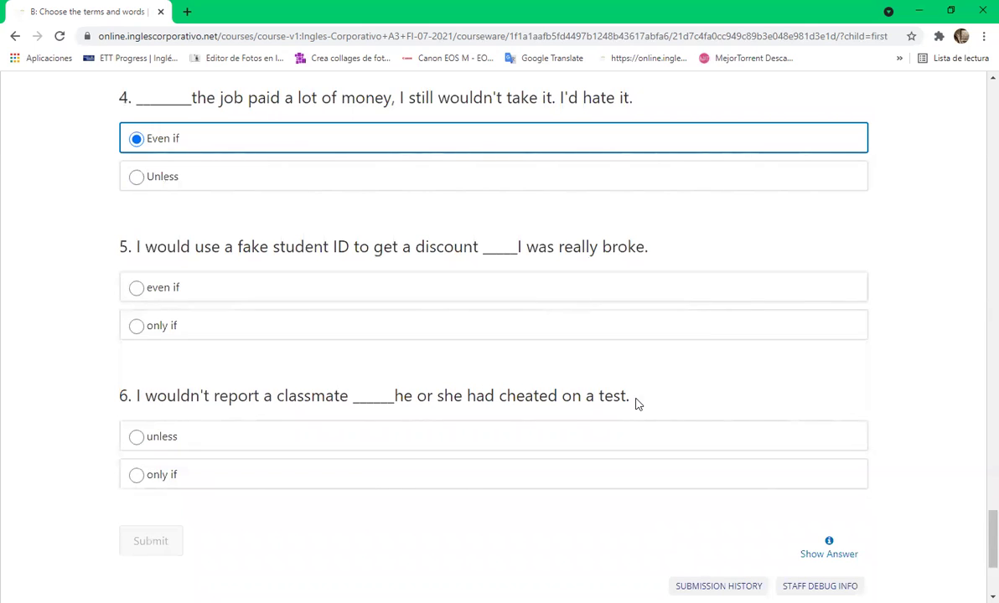
pyautogui.click(142, 325)
pyautogui.scroll(-2, 609, 379)
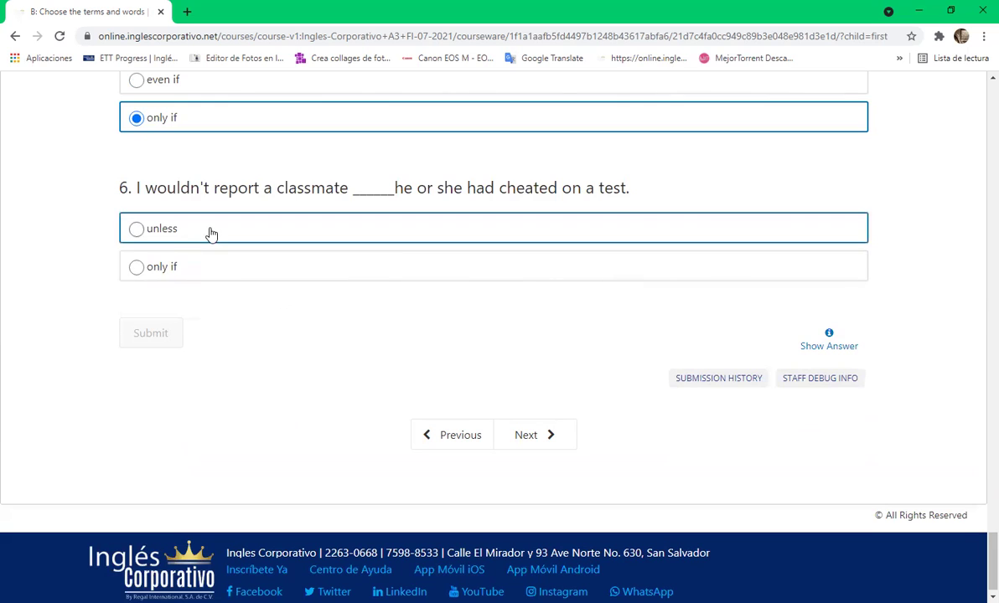
pyautogui.click(193, 275)
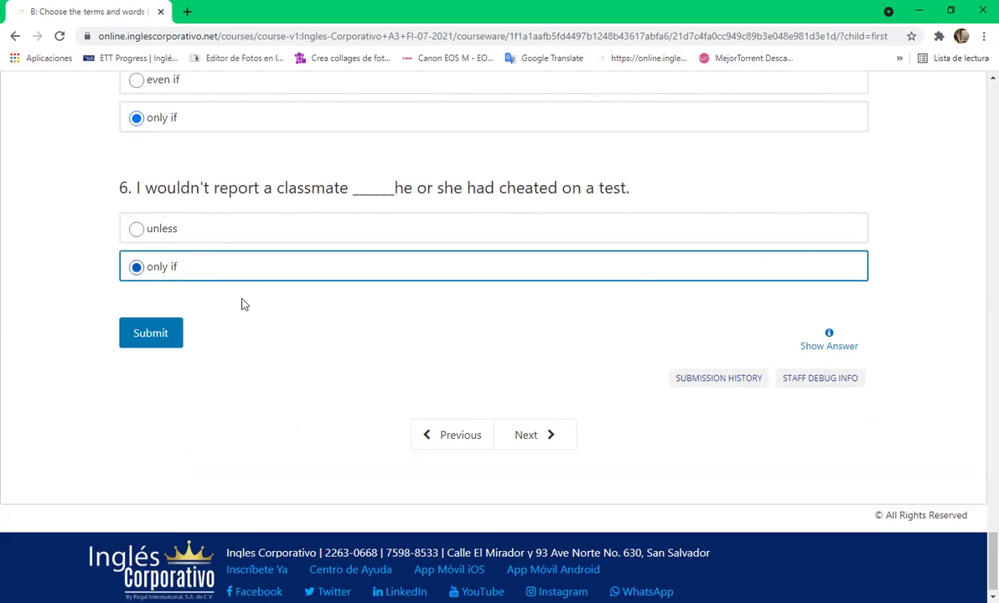
pyautogui.click(469, 242)
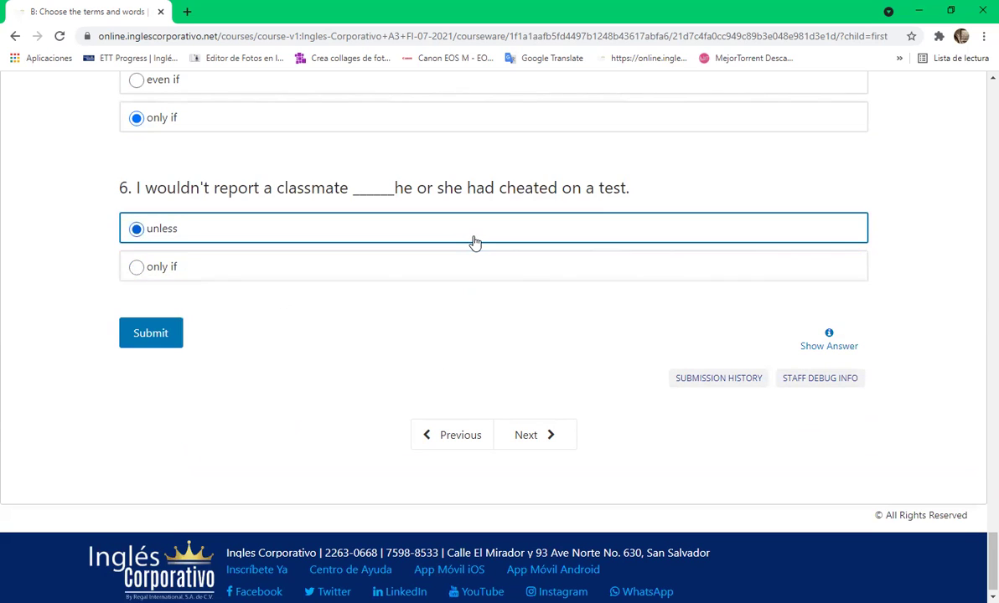
# Submit the "Choose the terms and words" answers and review the grading of each sentence in both parts
pyautogui.click(151, 335)
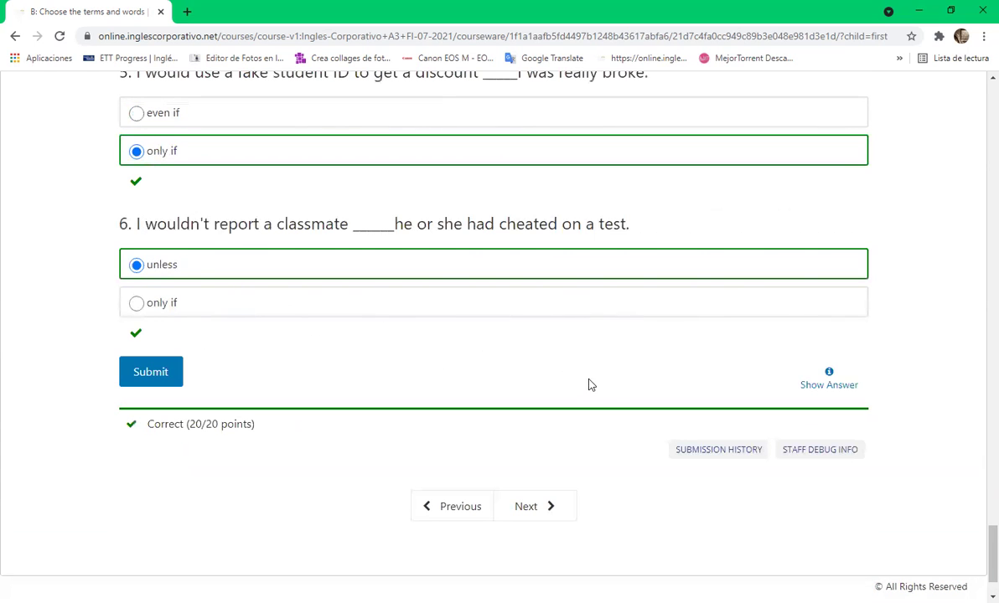
pyautogui.scroll(10, 517, 462)
pyautogui.scroll(15, 517, 462)
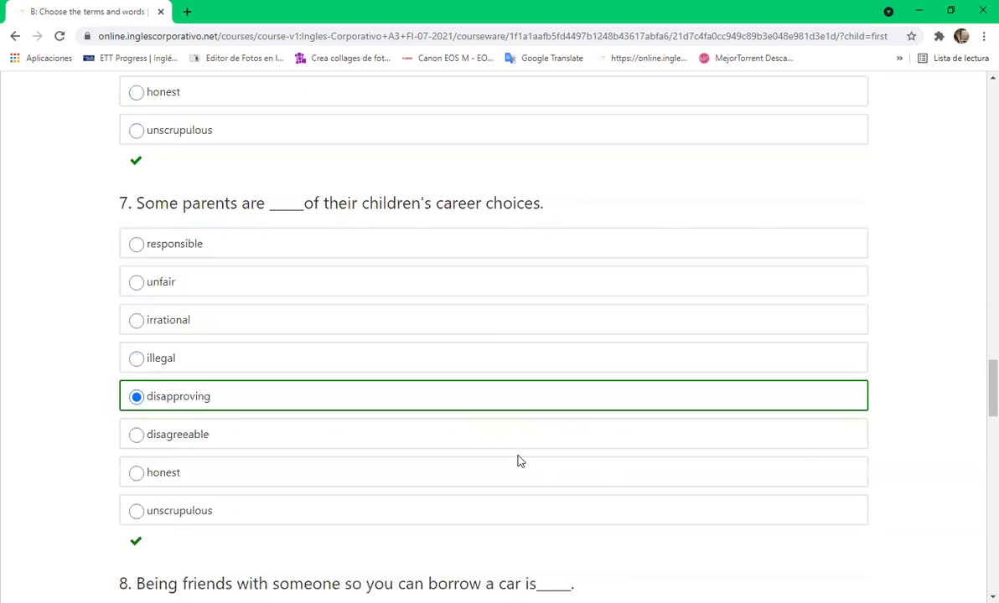
pyautogui.scroll(-15, 539, 442)
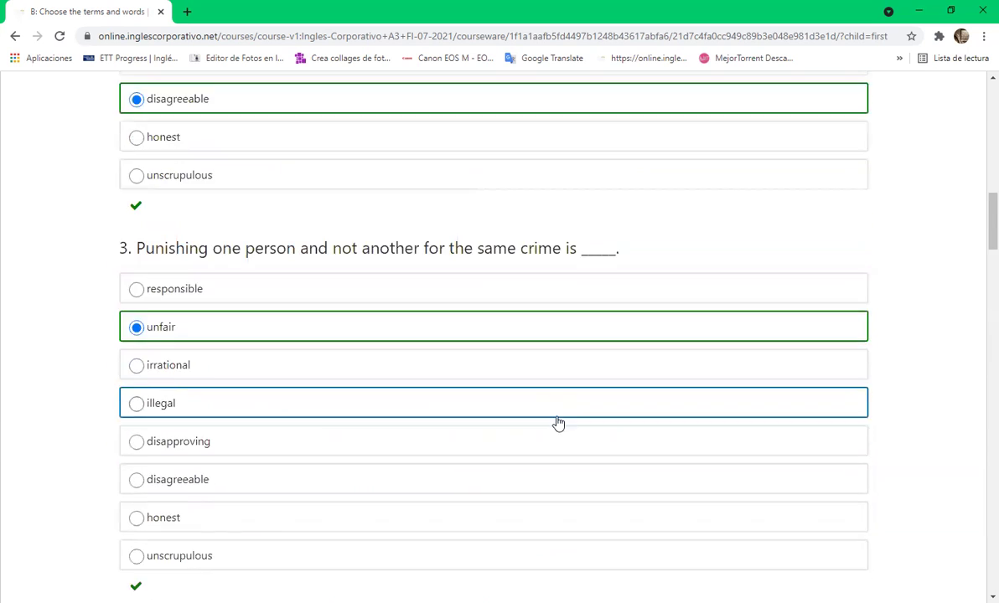
pyautogui.scroll(-20, 553, 436)
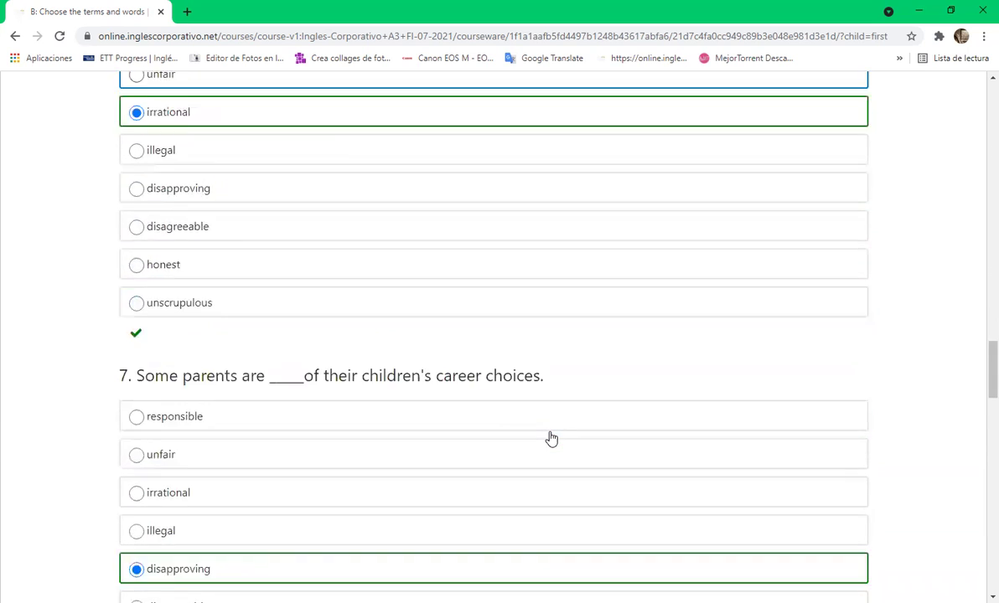
pyautogui.scroll(-5, 551, 438)
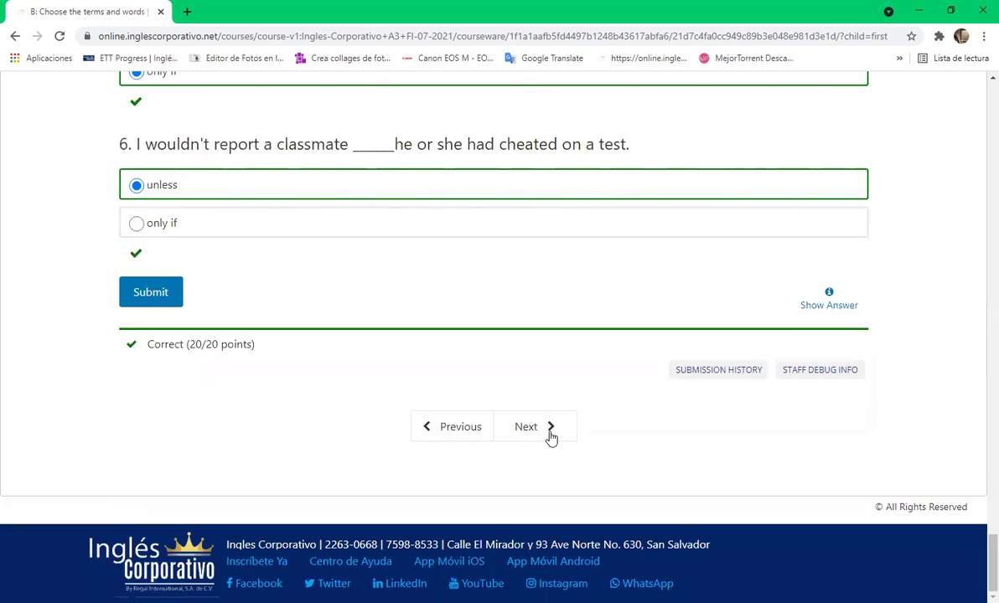
# Continue to the exam unit "C: Complete sentences" and look over its questions
pyautogui.click(530, 437)
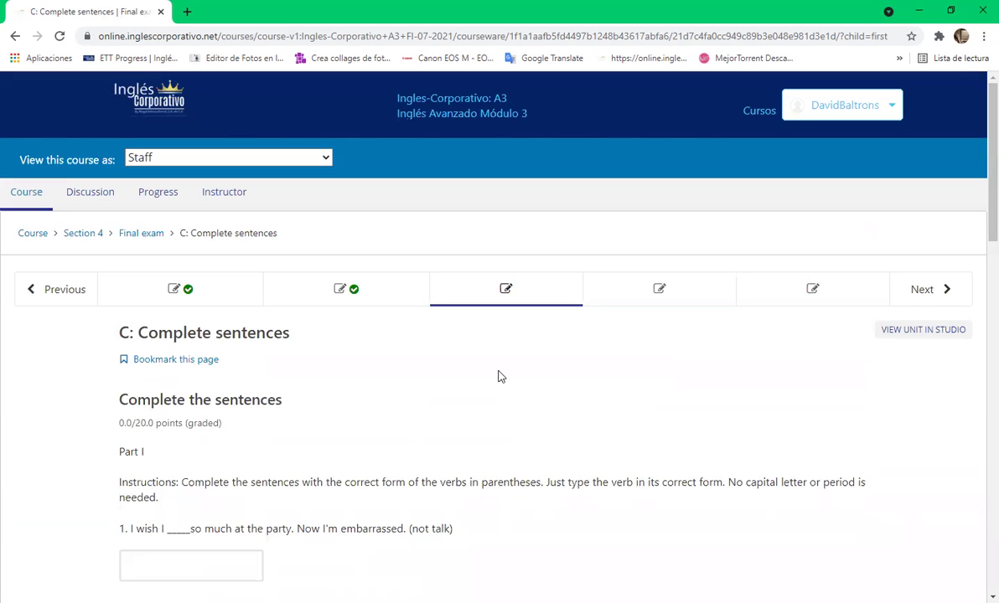
pyautogui.scroll(-15, 498, 377)
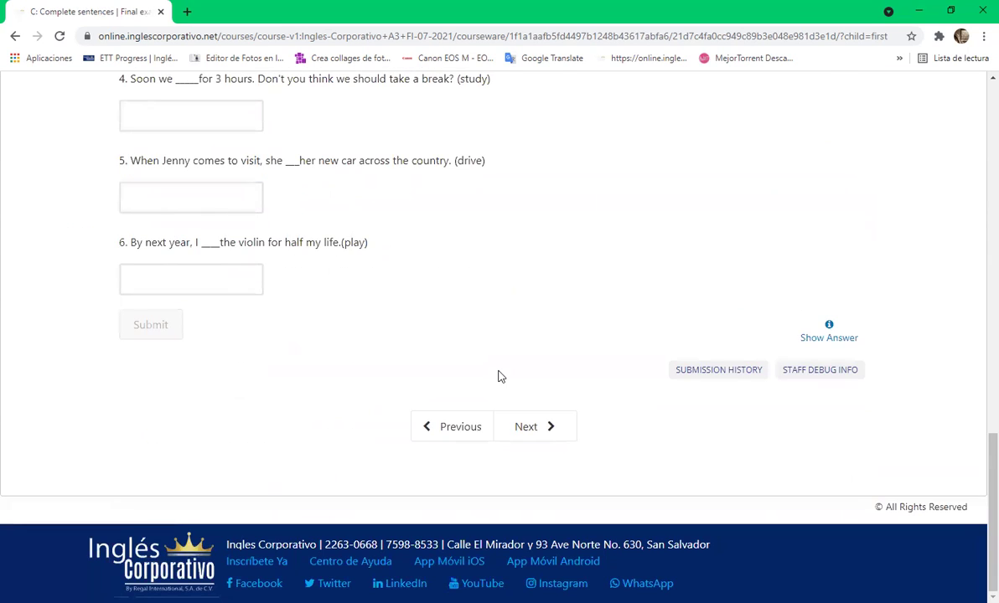
pyautogui.scroll(15, 776, 431)
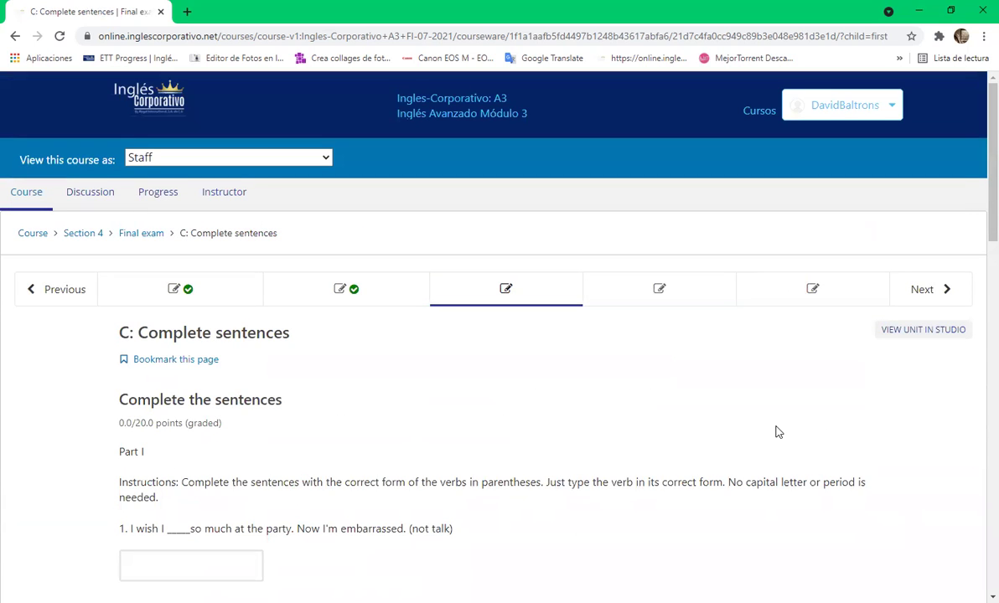